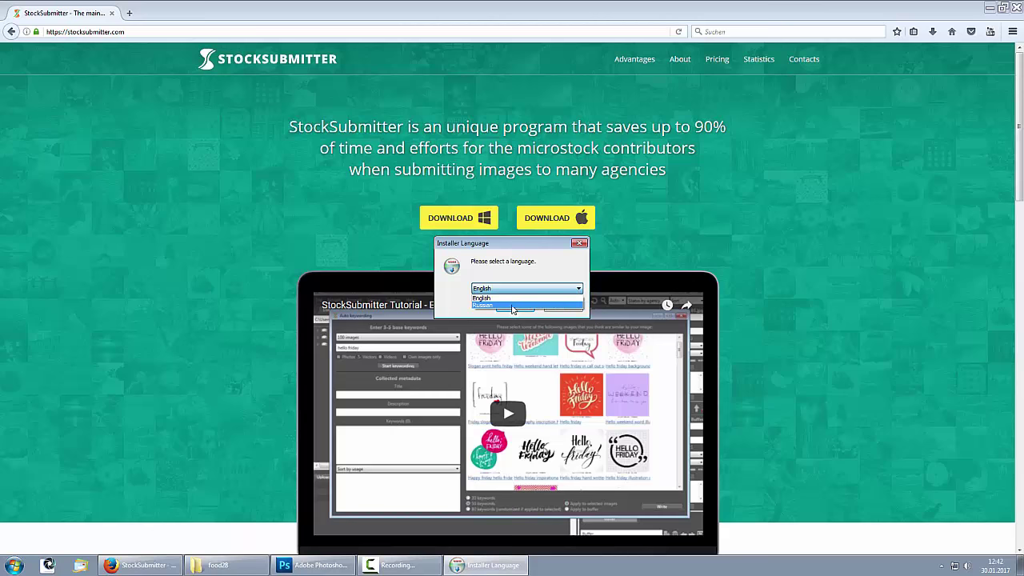
Set the installer language to Russian, then bring Photoshop to the front
{"action": "left_click", "coordinate": [512, 305]}
{"action": "left_click", "coordinate": [514, 310]}
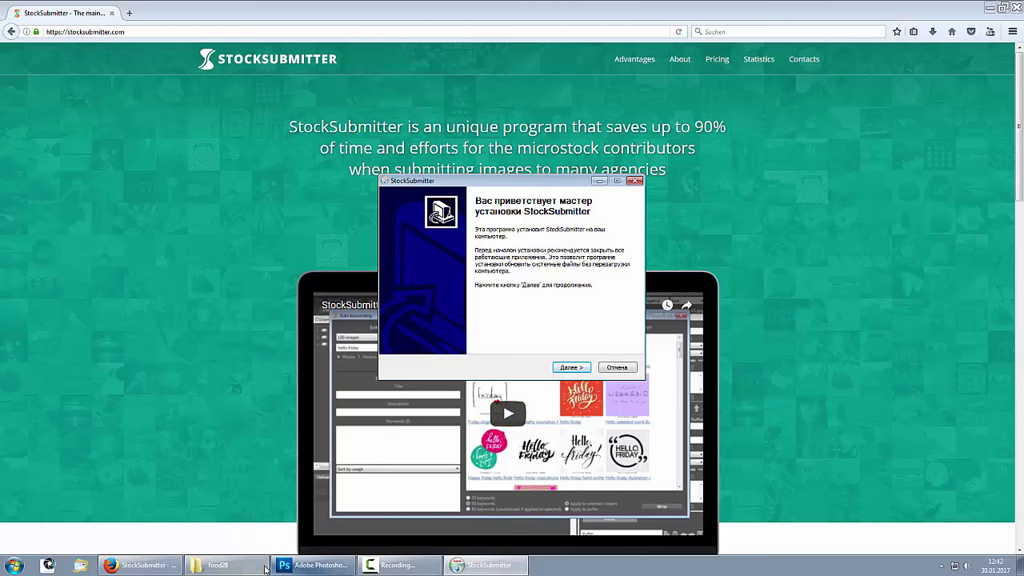
{"action": "left_click", "coordinate": [323, 566]}
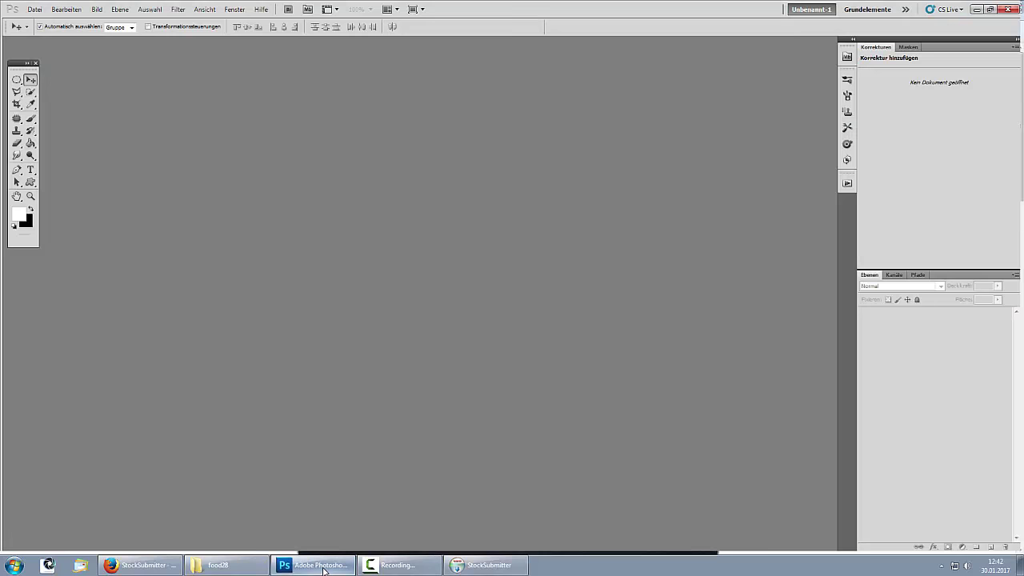
Close Photoshop, Firefox and the food28 folder window
{"action": "left_click", "coordinate": [1008, 8]}
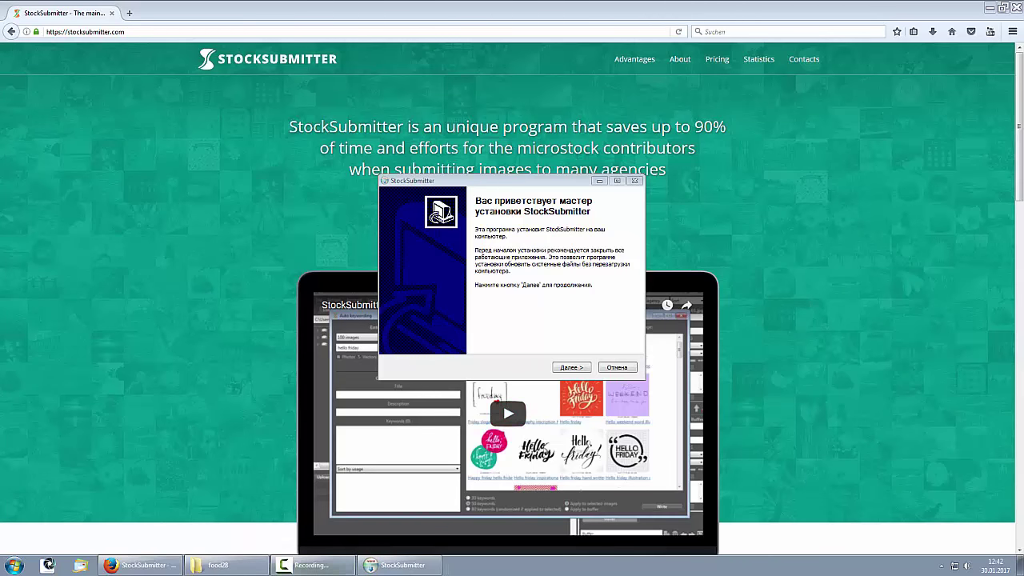
{"action": "left_click", "coordinate": [242, 569]}
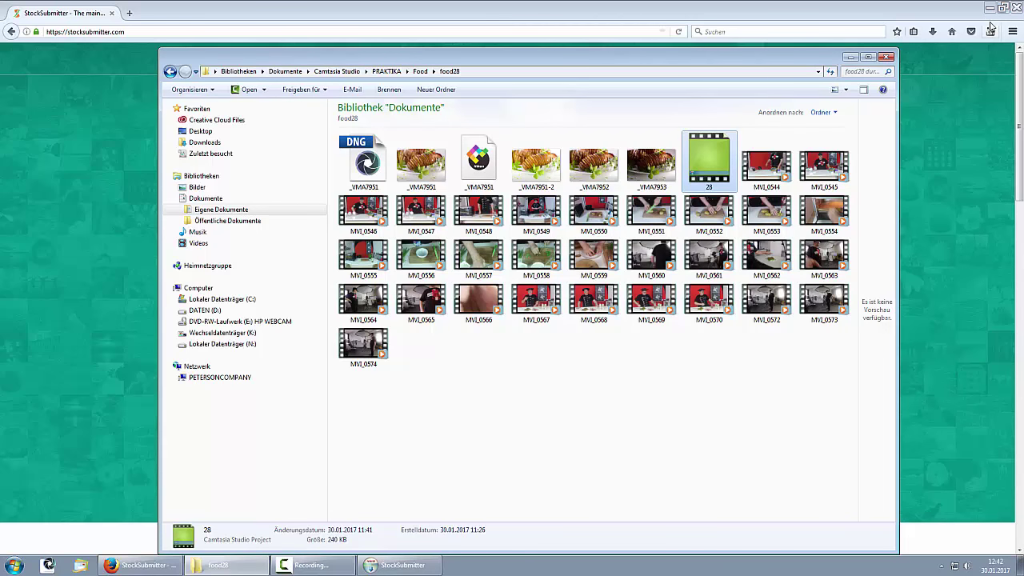
{"action": "left_click", "coordinate": [1016, 7]}
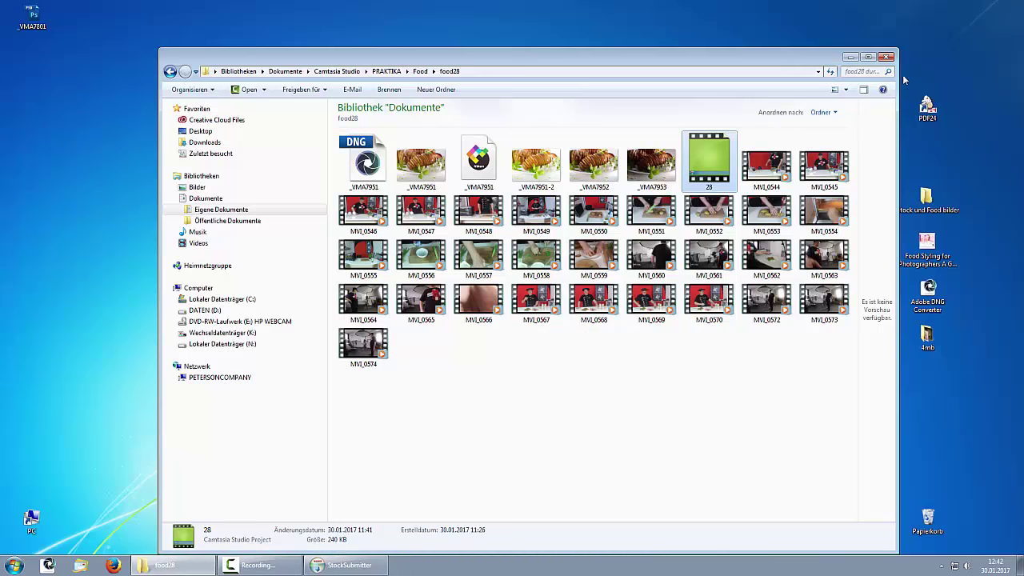
{"action": "left_click", "coordinate": [886, 56]}
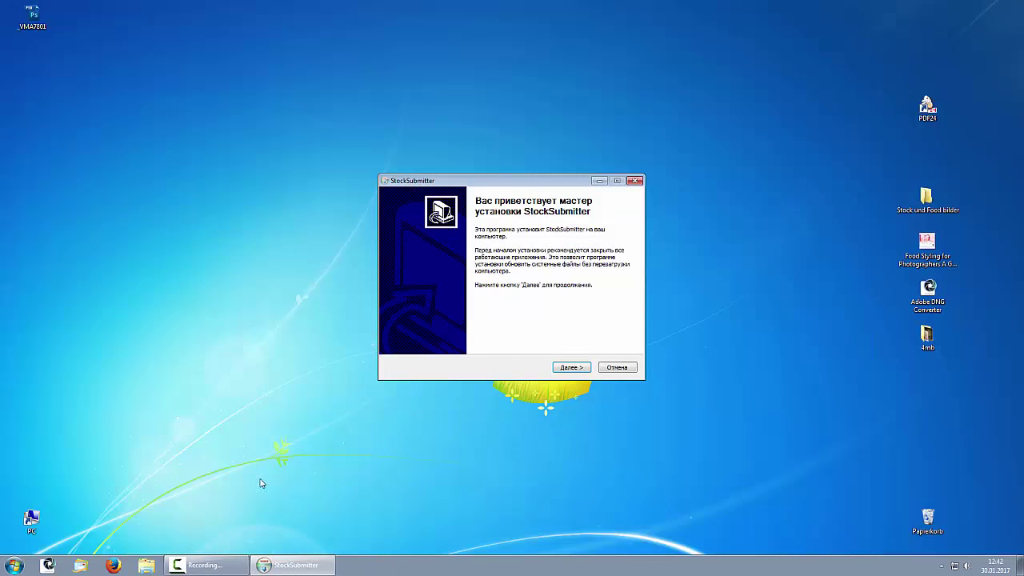
{"action": "left_click", "coordinate": [203, 568]}
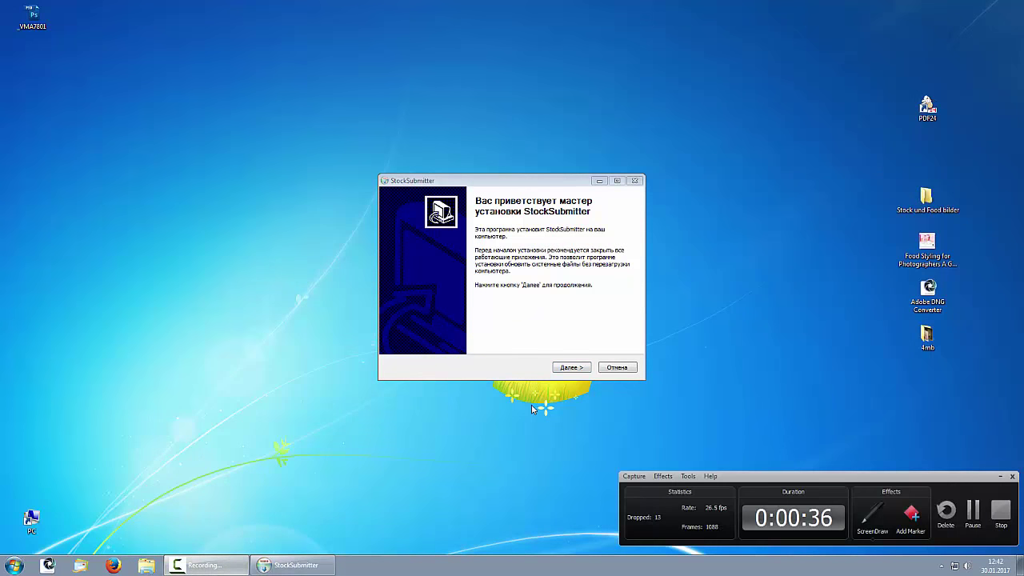
Install StockSubmitter with the default folder and Start-menu folder, then finish the wizard
{"action": "left_click", "coordinate": [563, 368]}
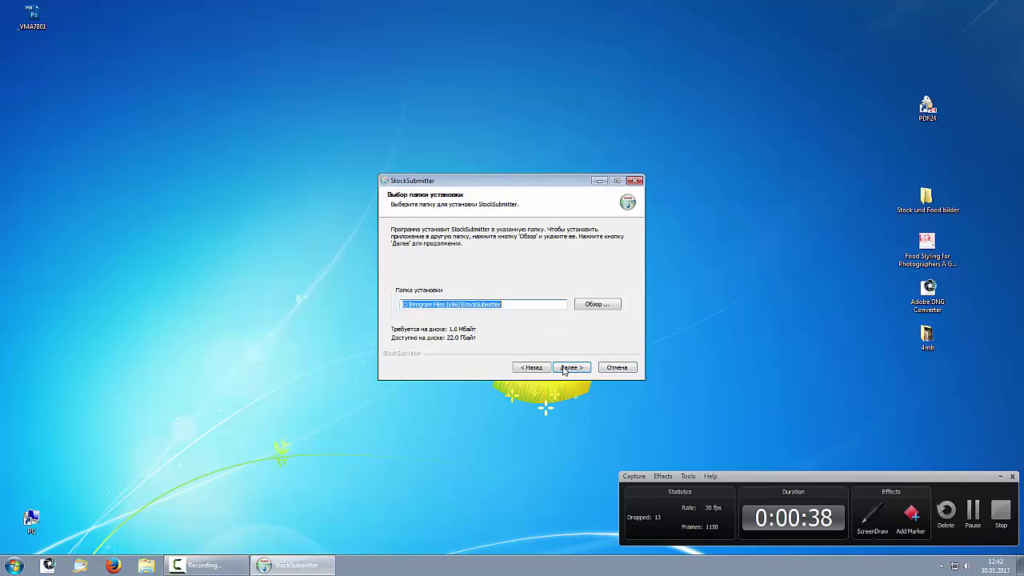
{"action": "left_click", "coordinate": [565, 369]}
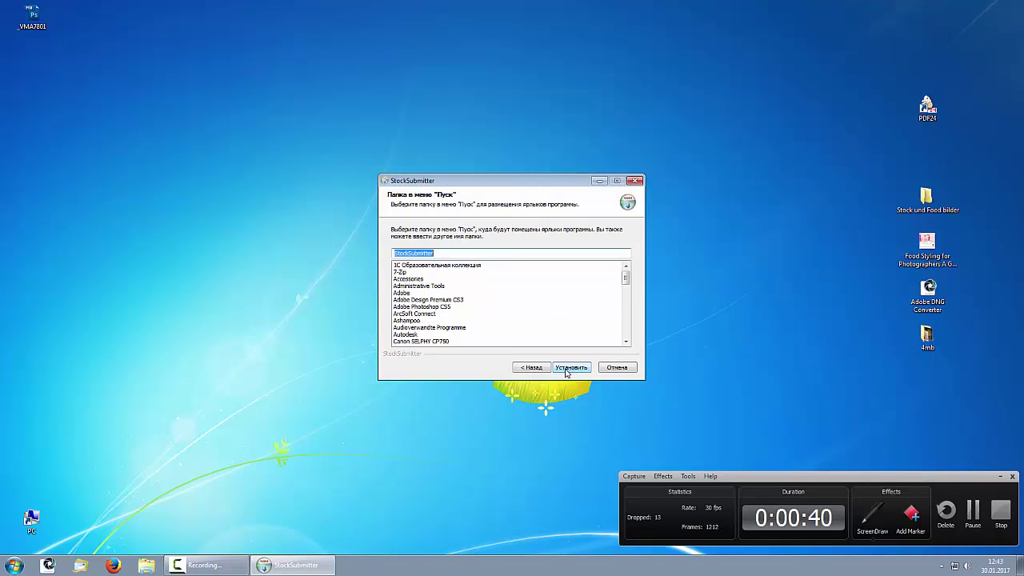
{"action": "left_click", "coordinate": [565, 369]}
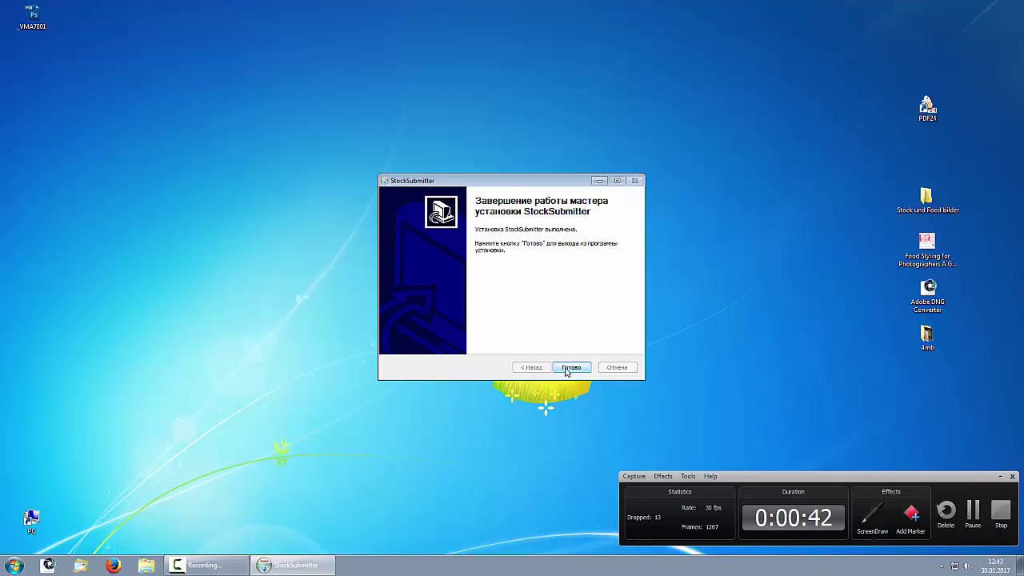
{"action": "left_click", "coordinate": [566, 370]}
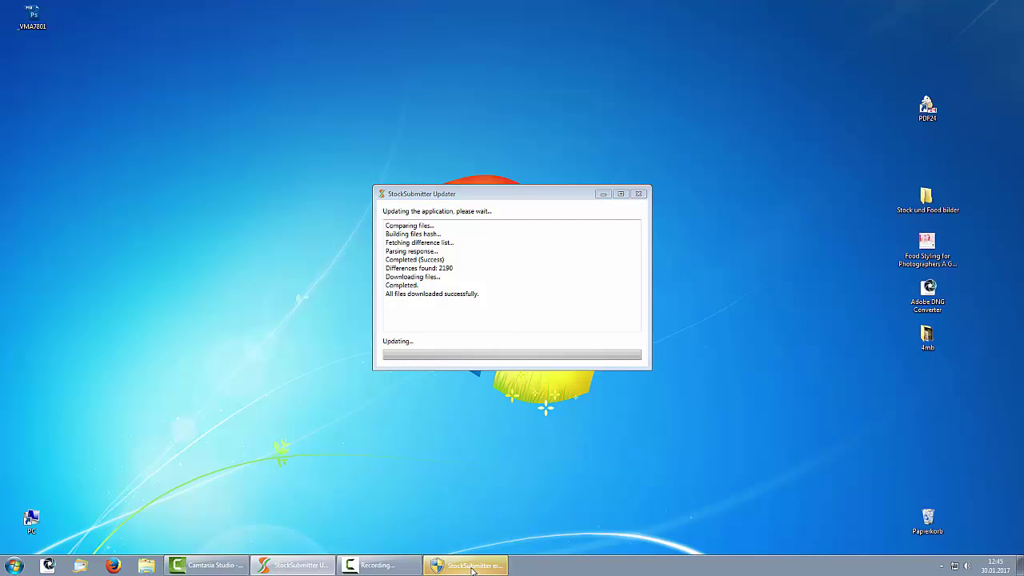
Approve the updater's permission request and let it download all changed files
{"action": "left_click", "coordinate": [472, 570]}
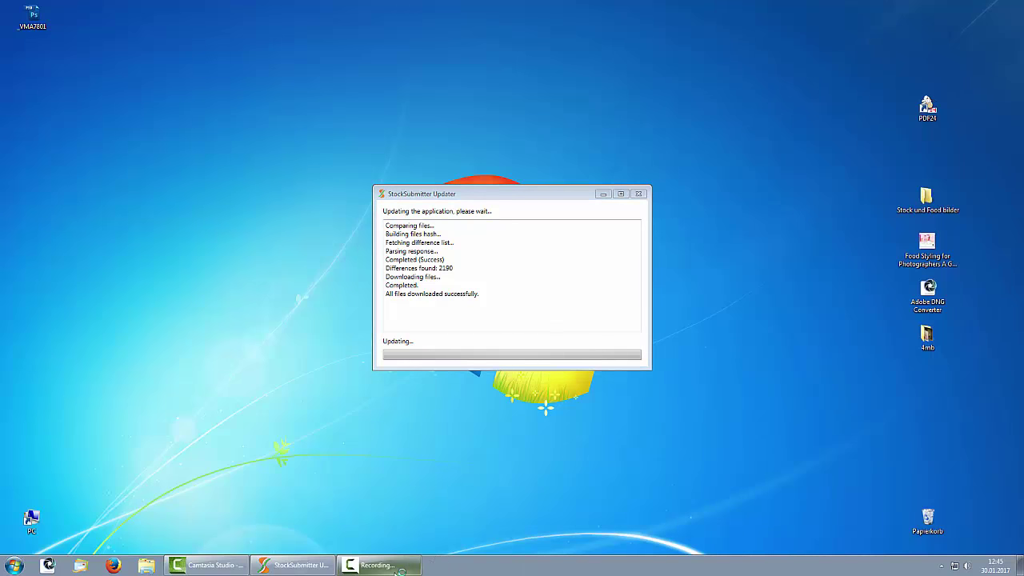
{"action": "mouse_move", "coordinate": [402, 570]}
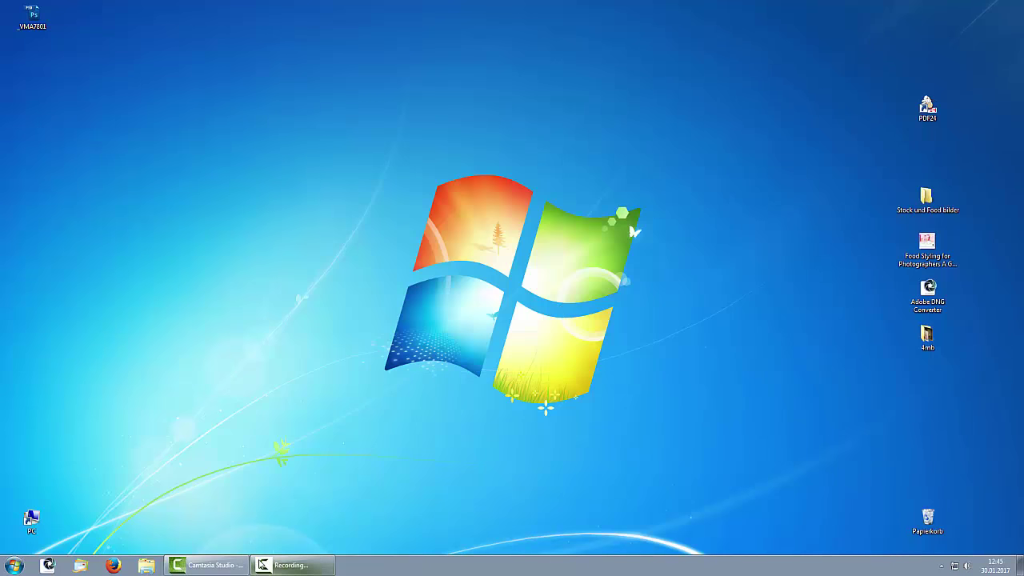
Continue with Ohne Registrierung fortfahren and start the program
{"action": "mouse_move", "coordinate": [280, 571]}
{"action": "left_click_drag", "start_coordinate": [313, 572], "coordinate": [346, 517]}
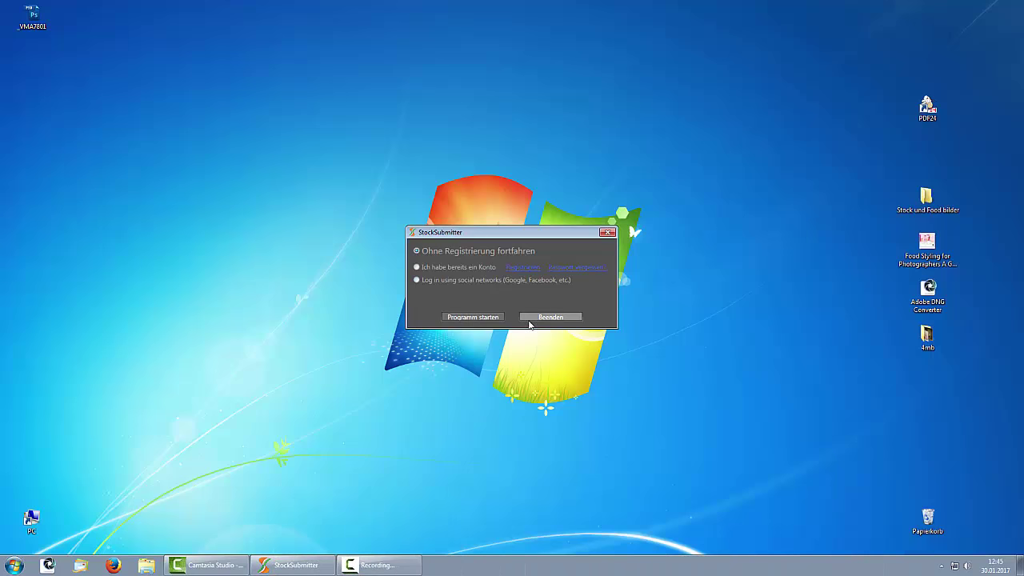
{"action": "left_click", "coordinate": [470, 318]}
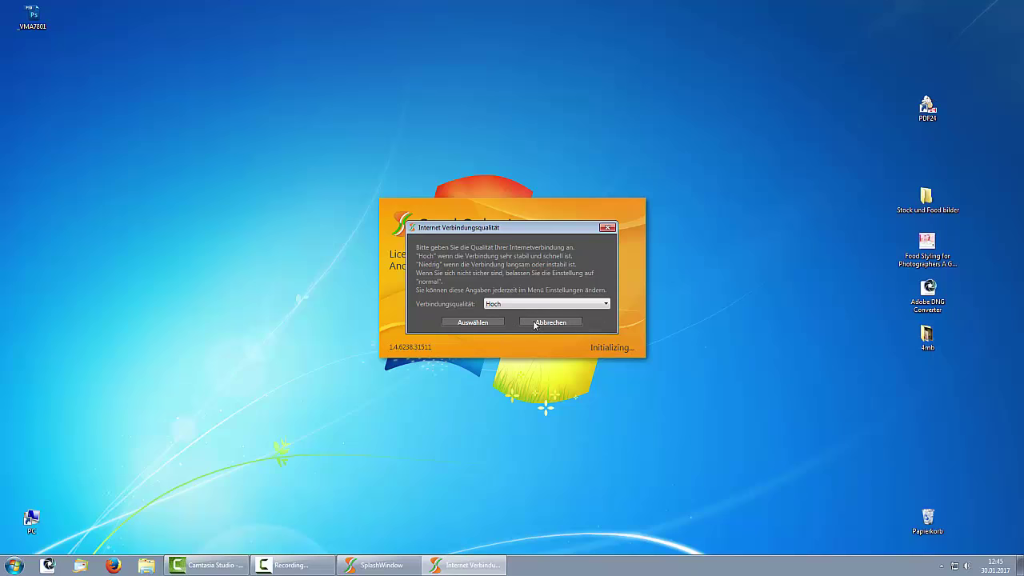
Keep Hoch as the connection quality and accept the support chat offer
{"action": "left_click", "coordinate": [606, 305]}
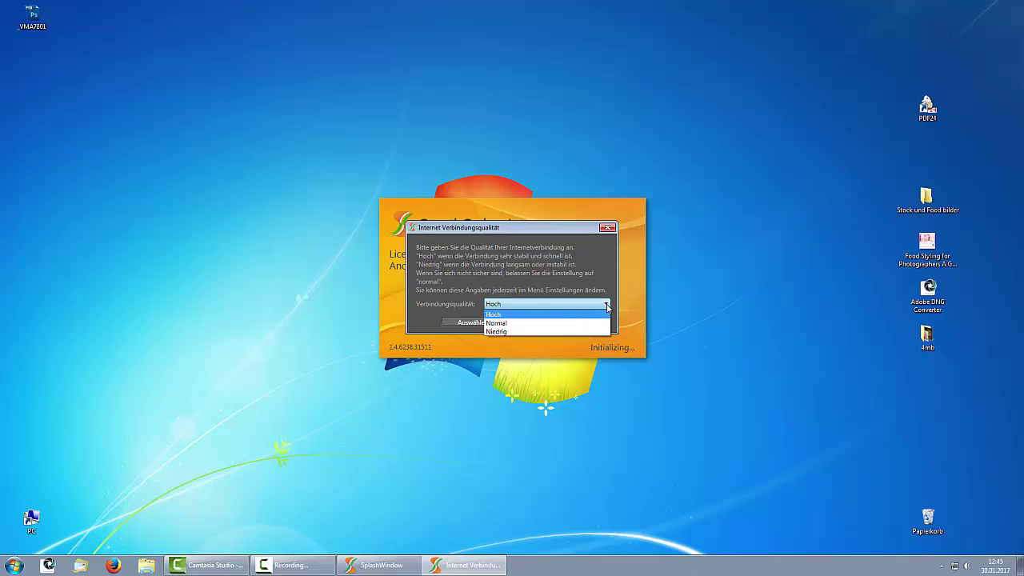
{"action": "left_click", "coordinate": [494, 315]}
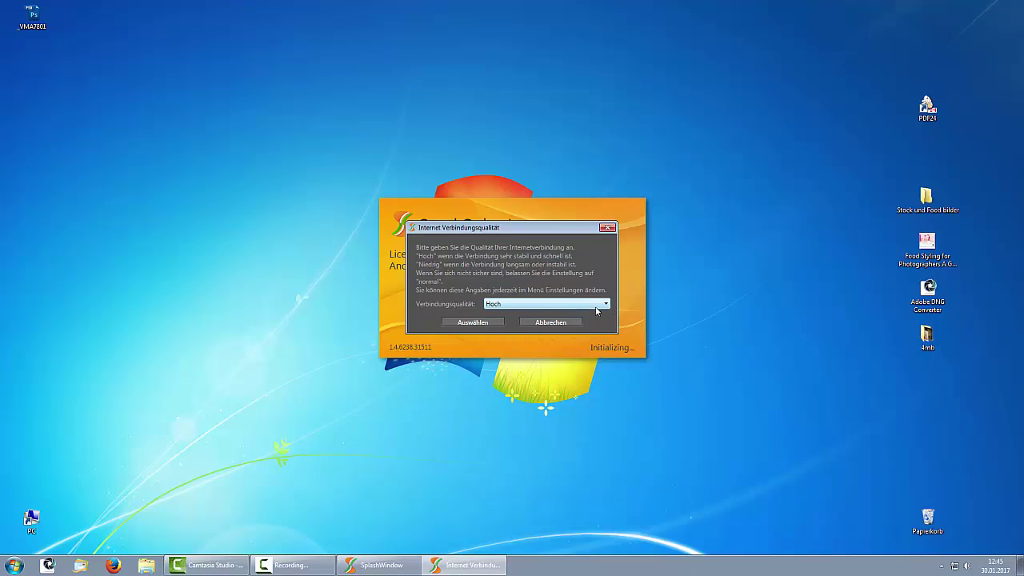
{"action": "left_click", "coordinate": [472, 324]}
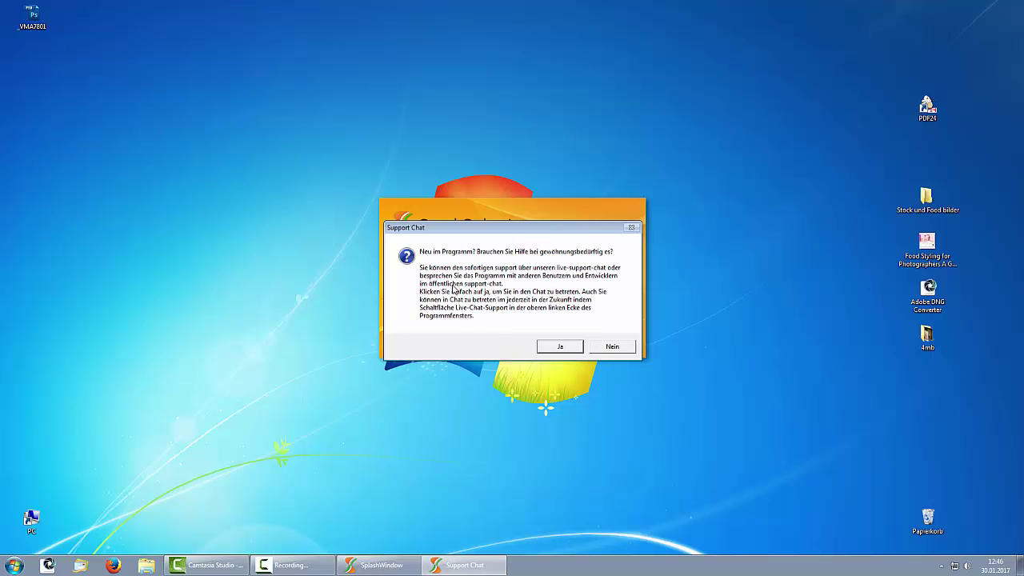
{"action": "left_click", "coordinate": [560, 347]}
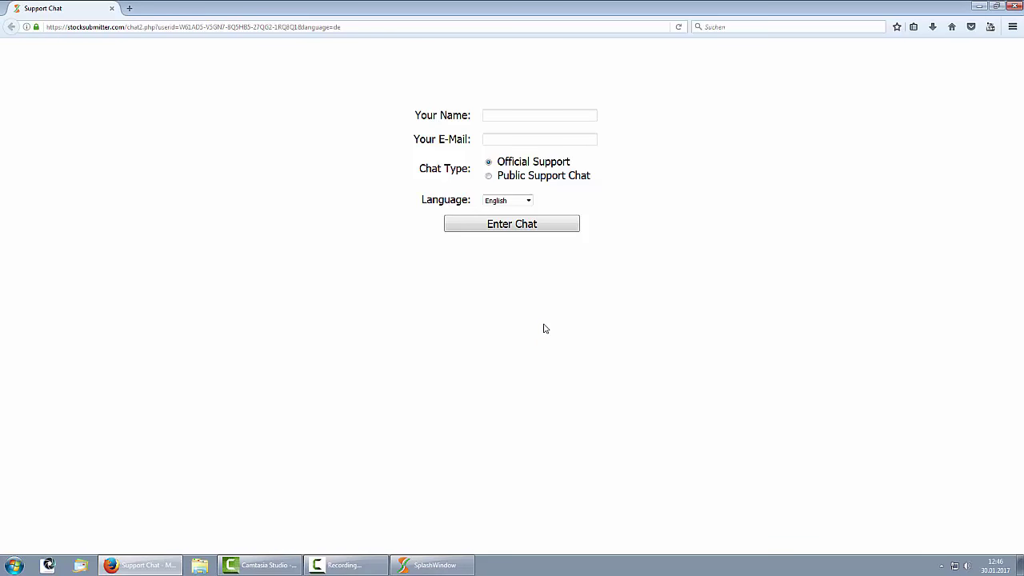
Fill in the chat user's full name and e-mail address
{"action": "left_click", "coordinate": [488, 116]}
{"action": "type", "text": "Eduard Peter"}
{"action": "left_click", "coordinate": [486, 140]}
{"action": "type", "text": "i"}
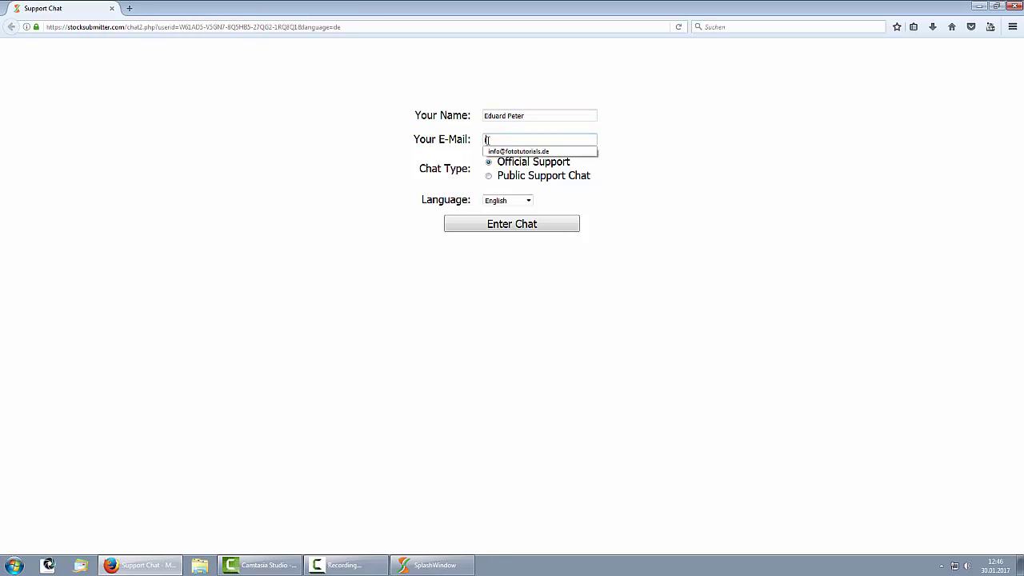
{"action": "key", "text": "BackSpace"}
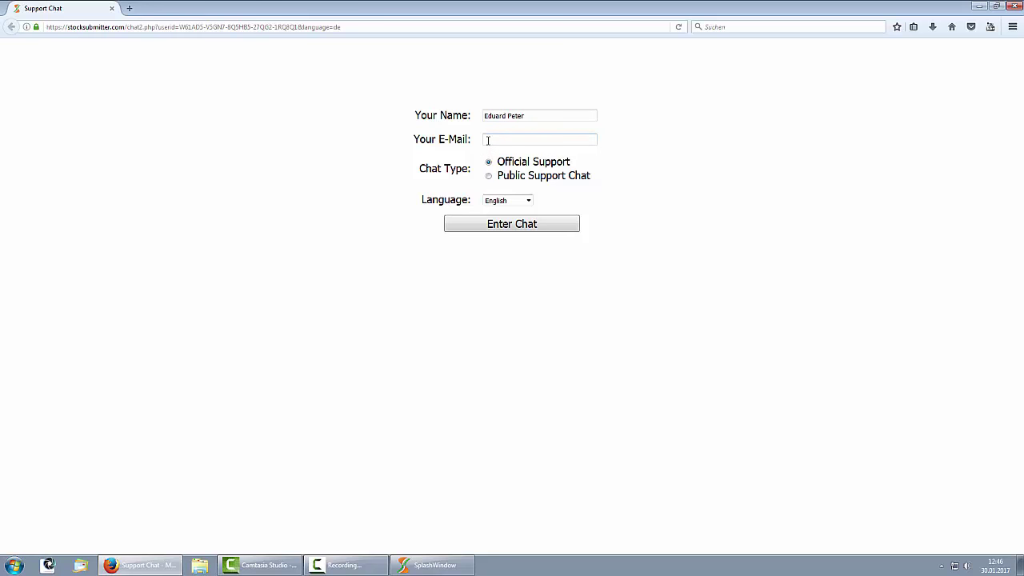
{"action": "type", "text": "p"}
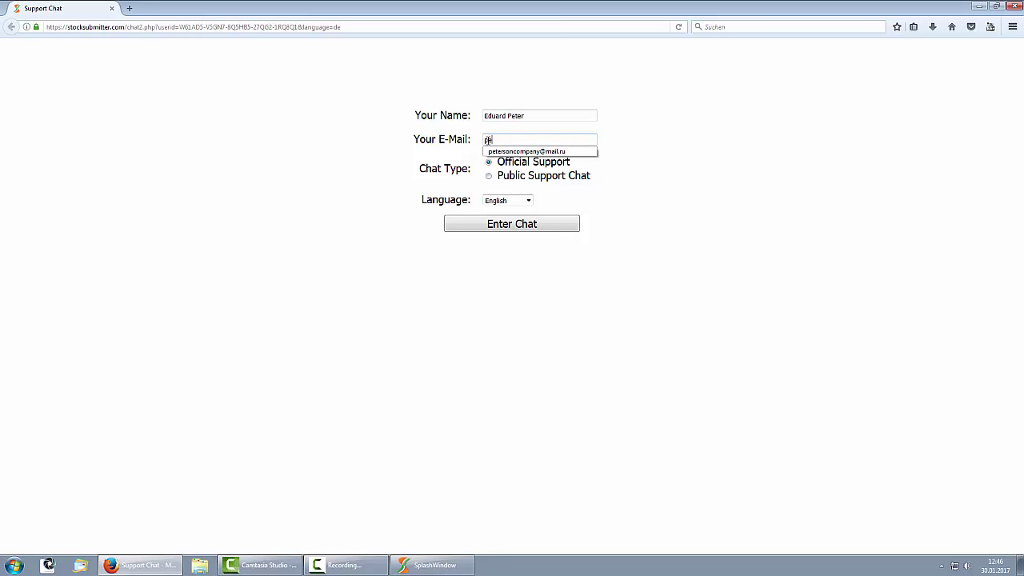
{"action": "type", "text": "e"}
{"action": "left_click", "coordinate": [527, 151]}
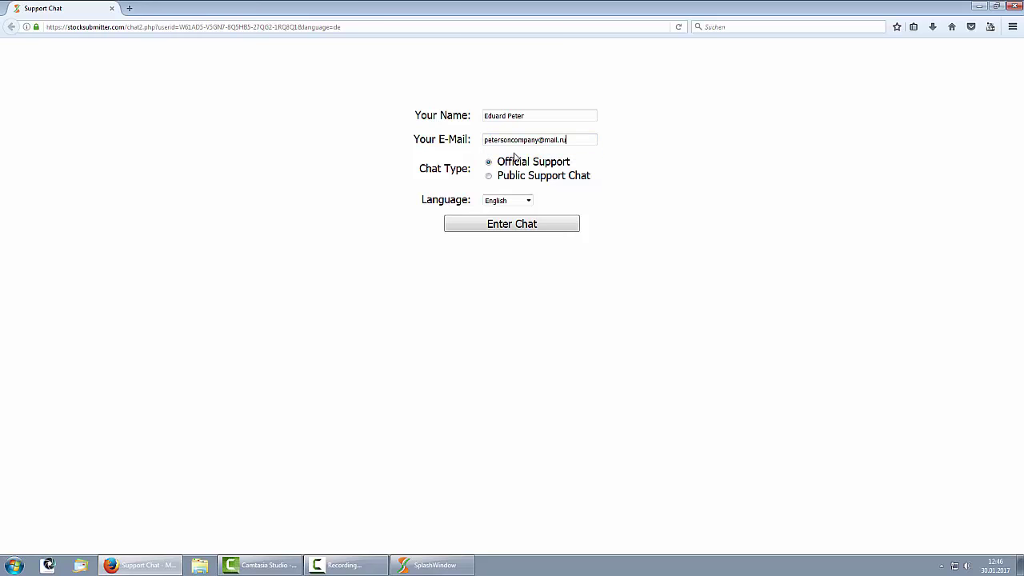
Set the chat language to Русский and enter the chat
{"action": "left_click", "coordinate": [528, 200]}
{"action": "left_click", "coordinate": [517, 245]}
{"action": "left_click", "coordinate": [517, 228]}
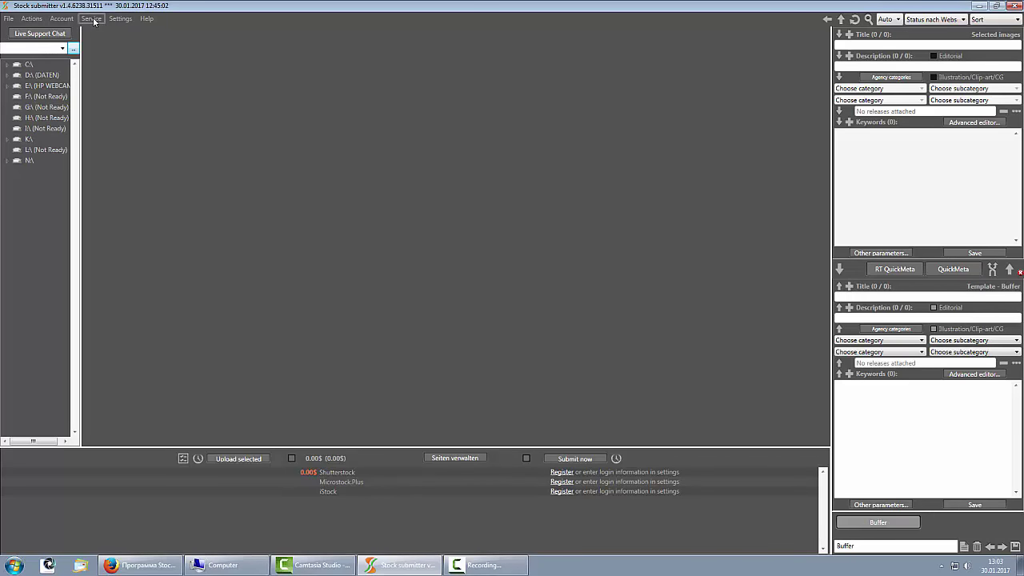
Switch the program's interface language to Русский in the general settings and save
{"action": "left_click", "coordinate": [94, 21]}
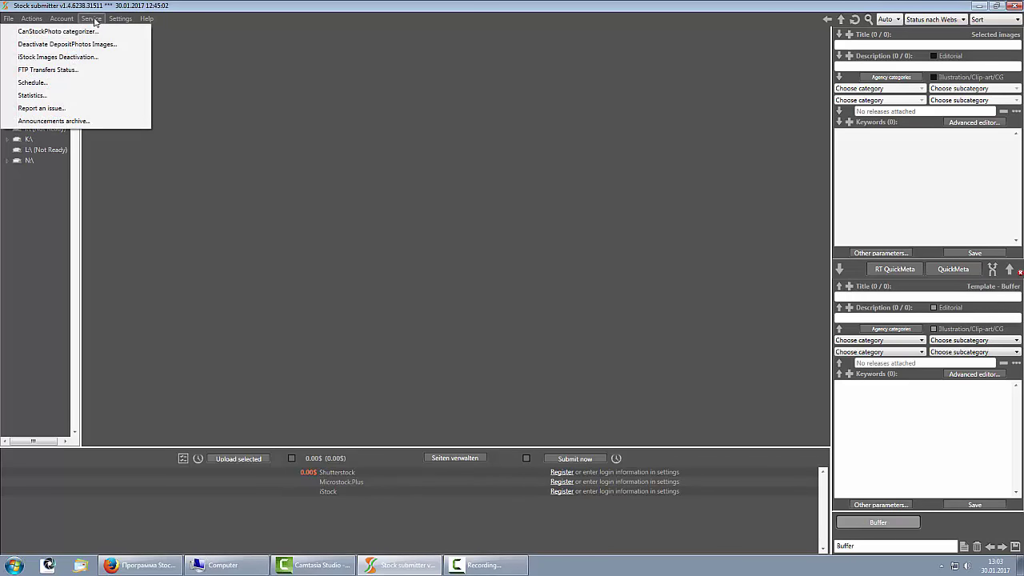
{"action": "mouse_move", "coordinate": [118, 21]}
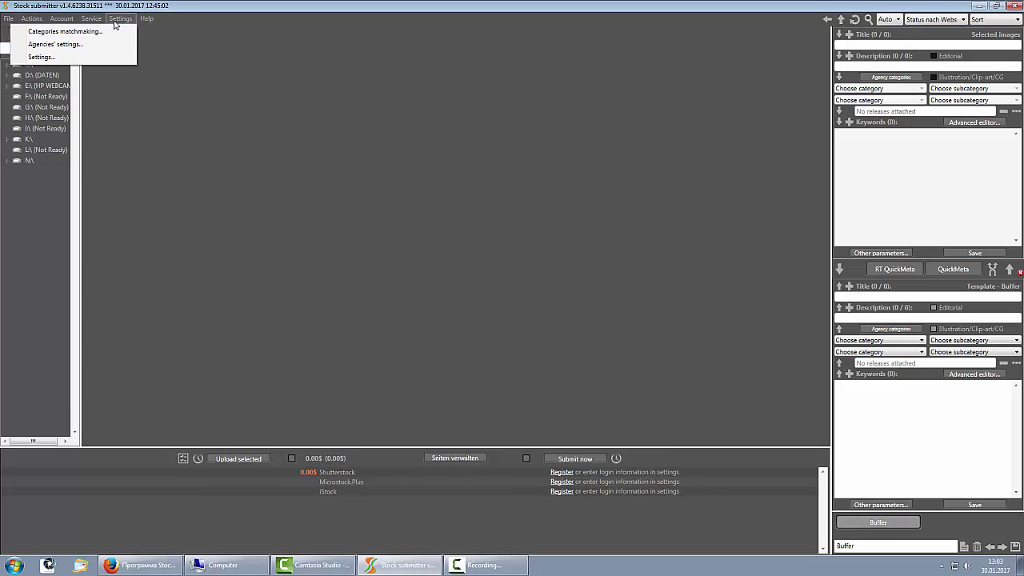
{"action": "left_click", "coordinate": [47, 58]}
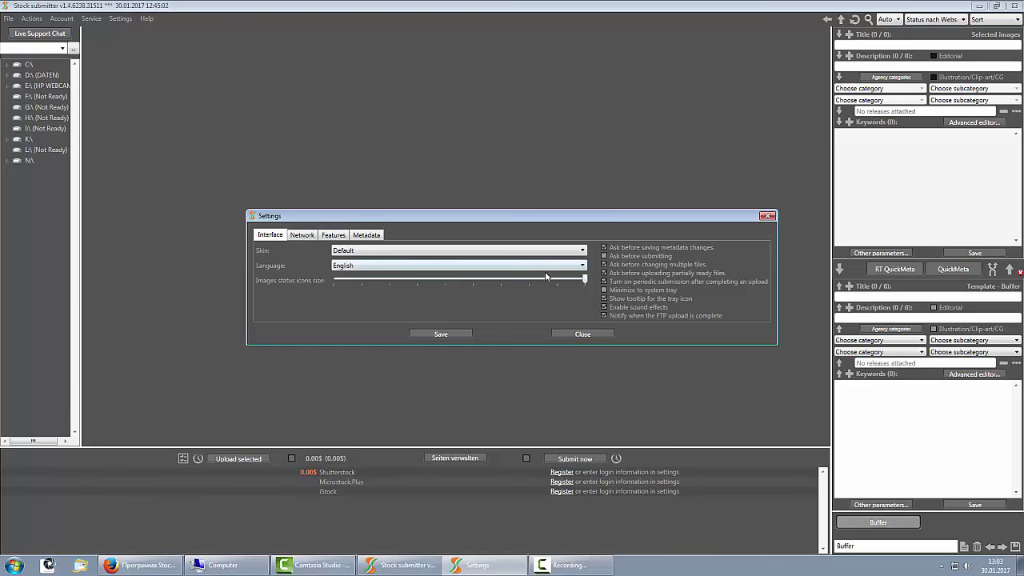
{"action": "left_click", "coordinate": [582, 267]}
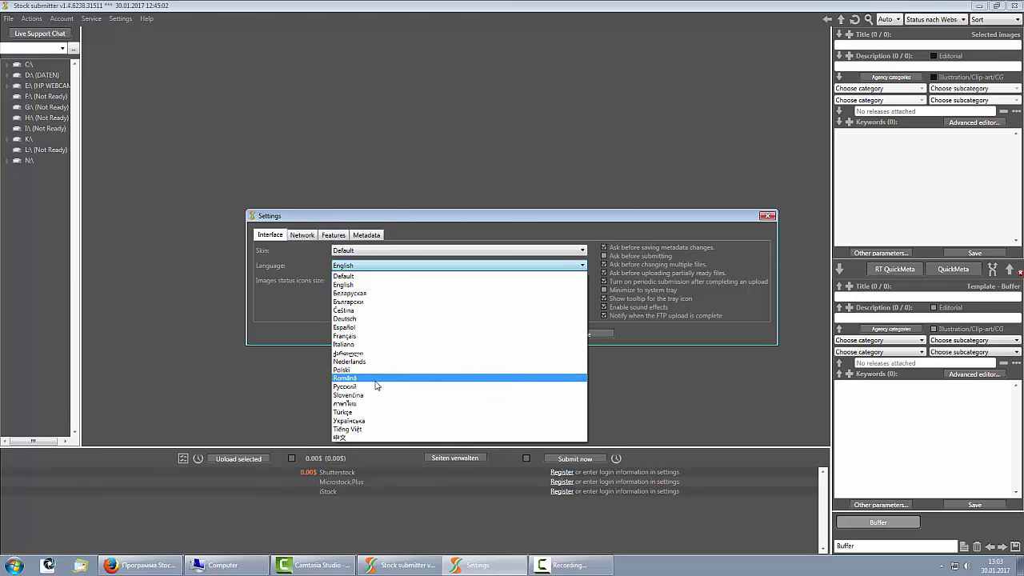
{"action": "left_click", "coordinate": [367, 387]}
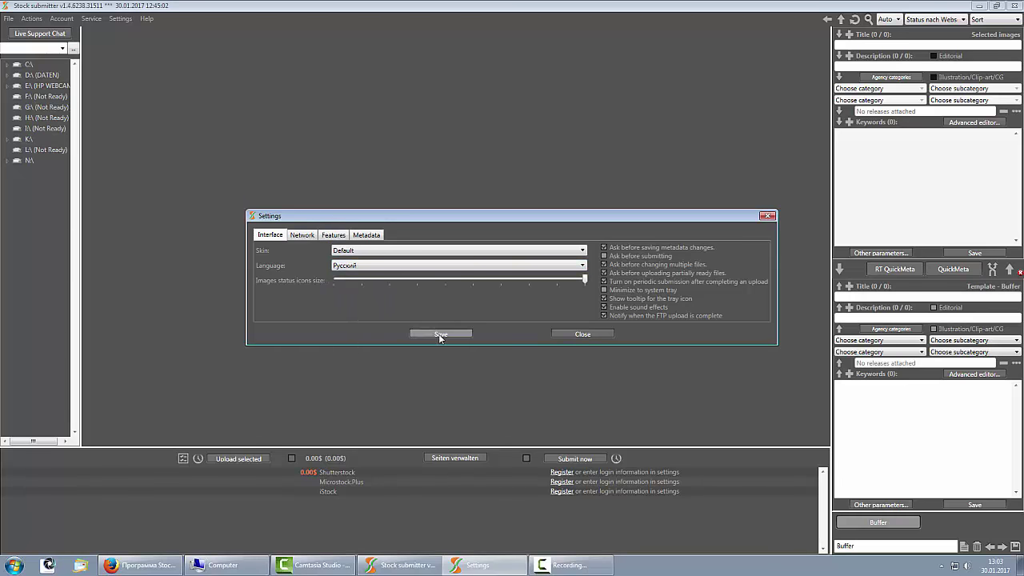
{"action": "left_click", "coordinate": [436, 334]}
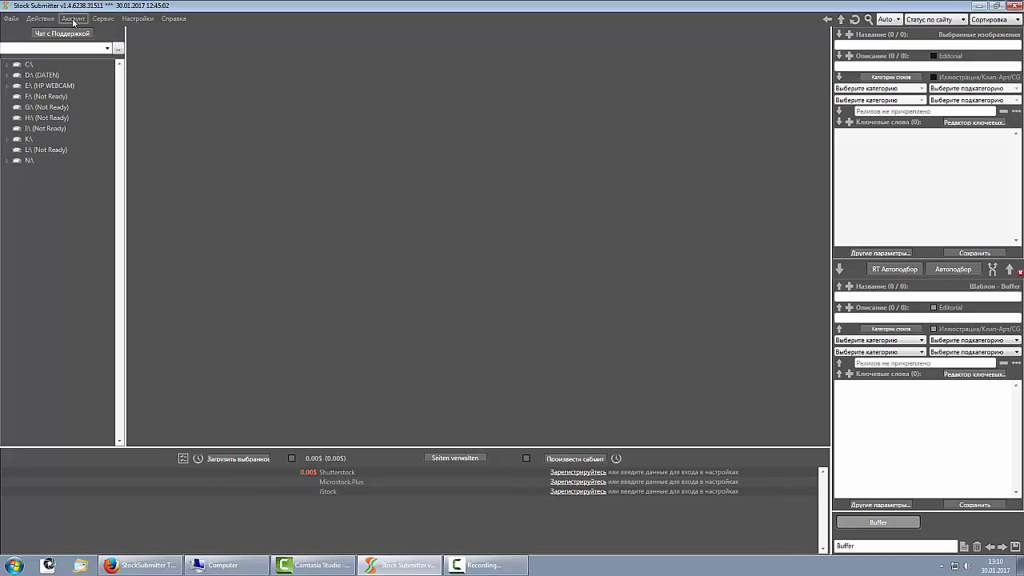
Select Shutterstock in the site settings and enter its account login and password
{"action": "mouse_move", "coordinate": [138, 19]}
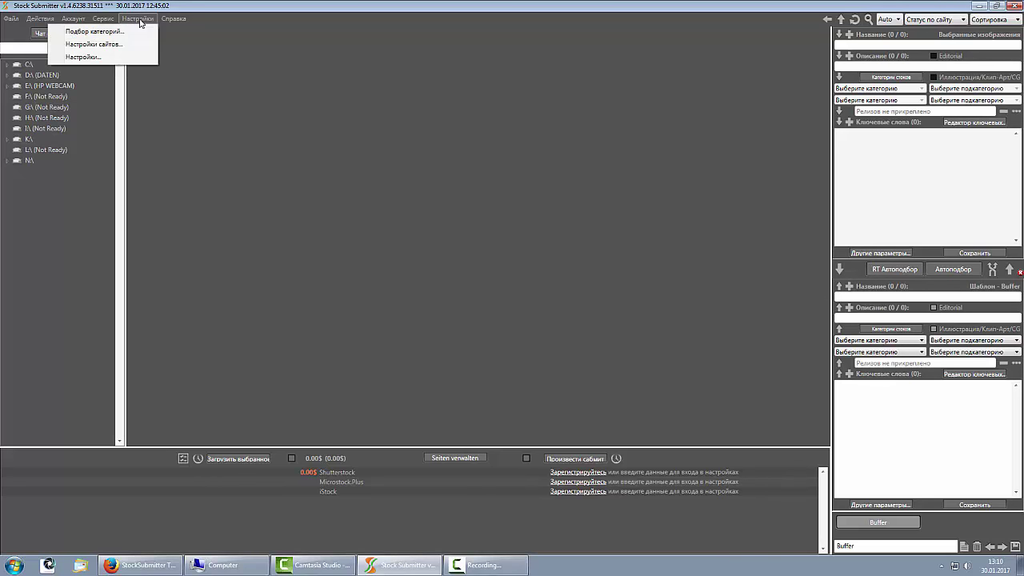
{"action": "left_click", "coordinate": [94, 44]}
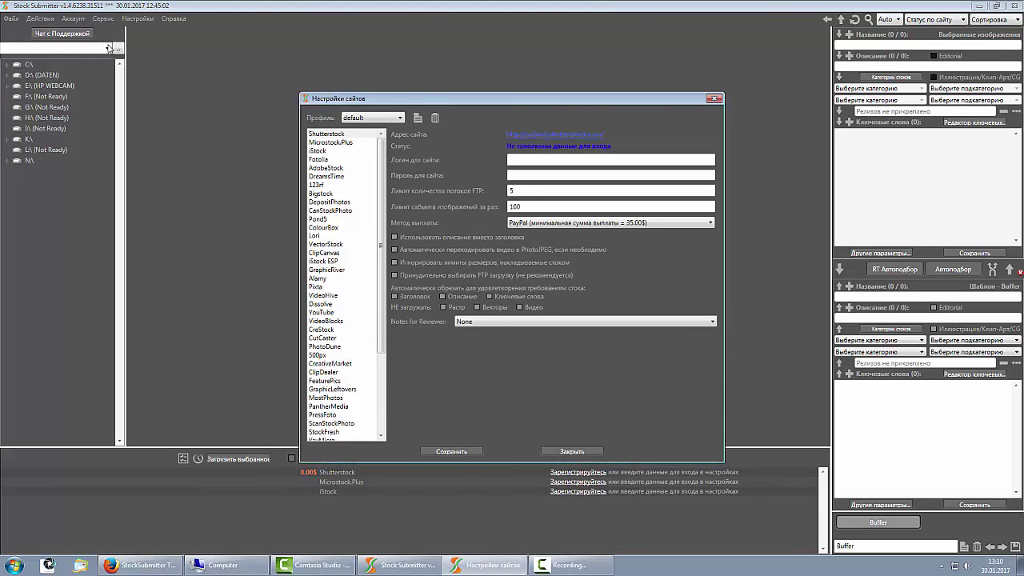
{"action": "left_click", "coordinate": [323, 134]}
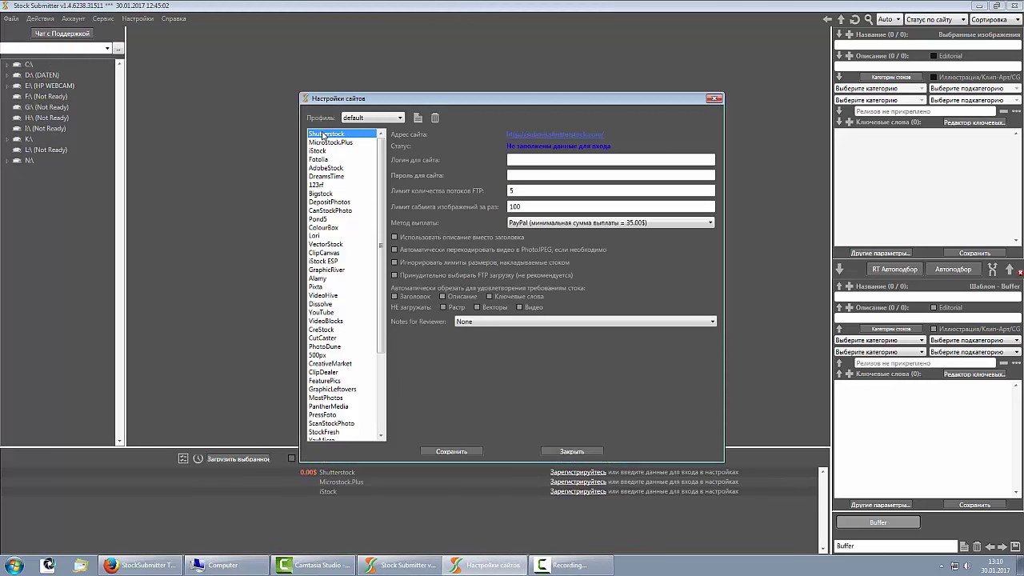
{"action": "left_click", "coordinate": [528, 161]}
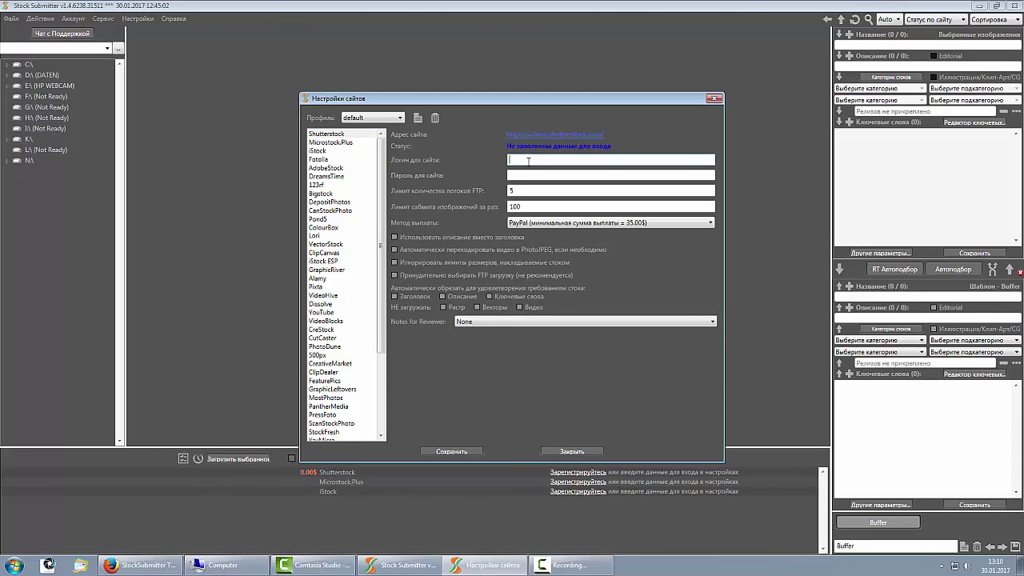
{"action": "type", "text": "eddystocker"}
{"action": "left_click", "coordinate": [510, 173]}
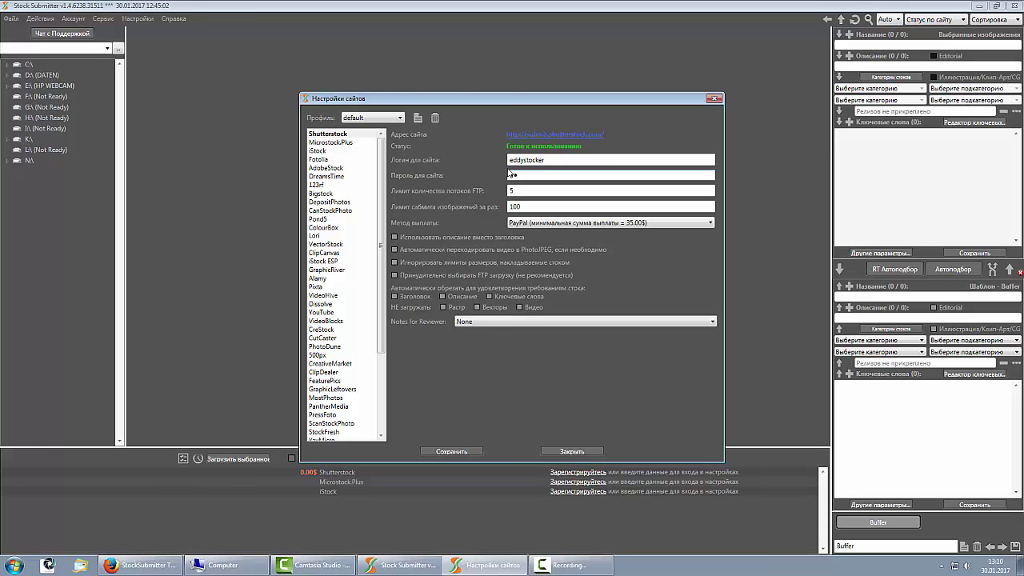
{"action": "type", "text": "••••••••"}
{"action": "left_click", "coordinate": [522, 192]}
Keep PayPal as payout and enable auto-trim for title, description and keywords
{"action": "left_click", "coordinate": [707, 227]}
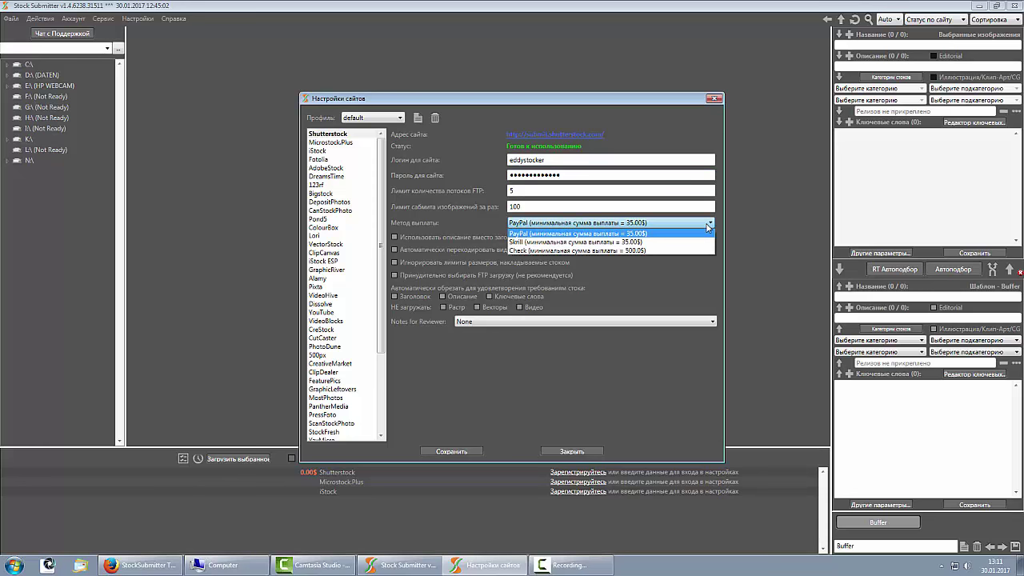
{"action": "left_click", "coordinate": [707, 228]}
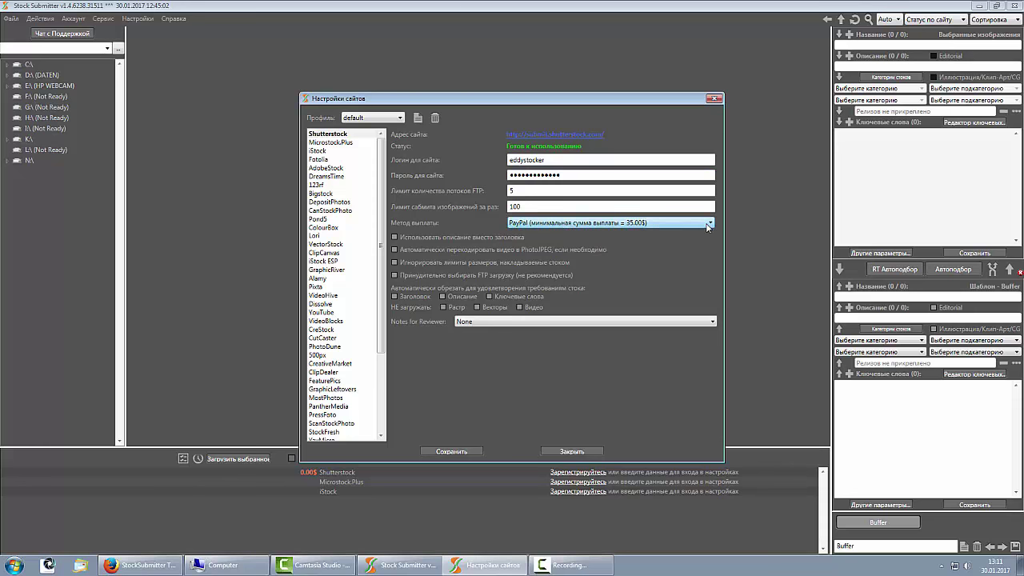
{"action": "left_click", "coordinate": [394, 297]}
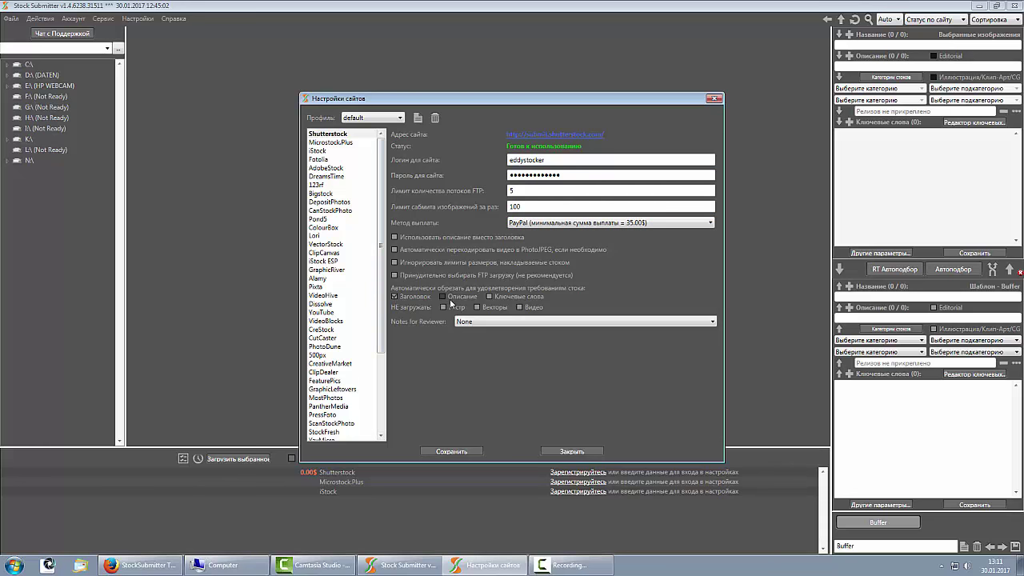
{"action": "left_click", "coordinate": [443, 297]}
{"action": "left_click", "coordinate": [489, 296]}
Leave Notes for Reviewer at None and save the Shutterstock site settings
{"action": "left_click", "coordinate": [701, 323]}
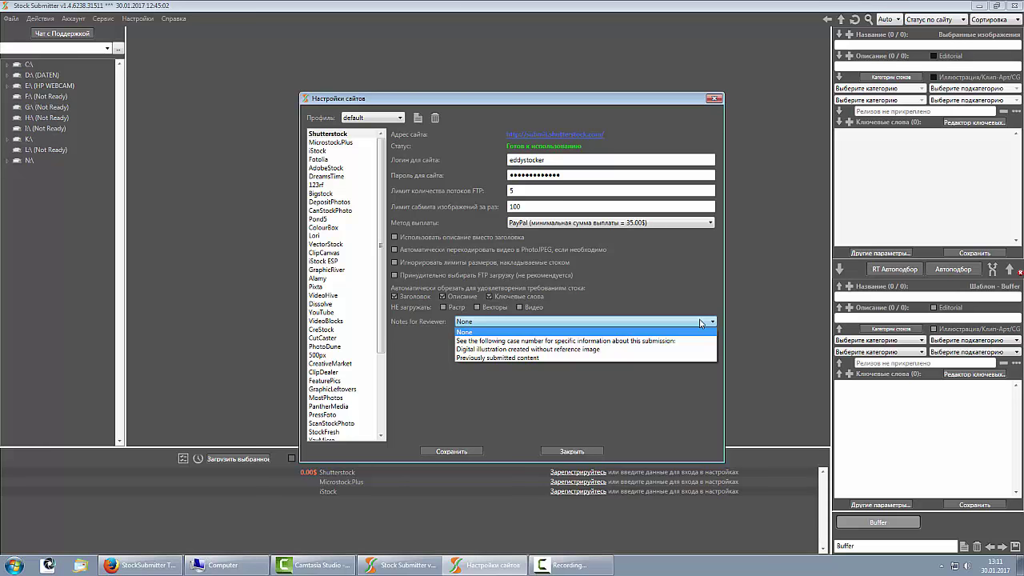
{"action": "left_click", "coordinate": [450, 405]}
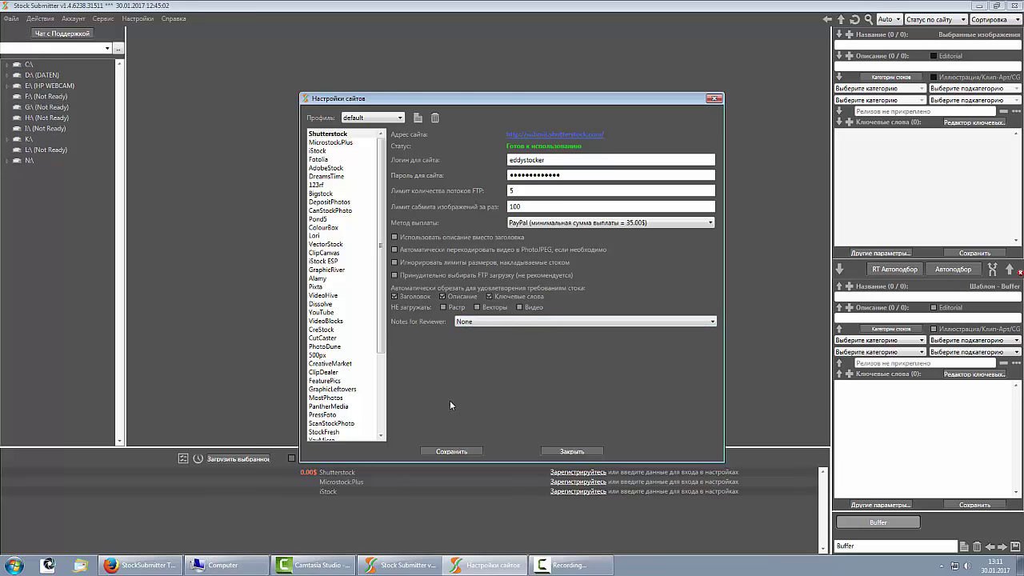
{"action": "left_click", "coordinate": [448, 453]}
{"action": "left_click", "coordinate": [456, 452]}
Save the site settings, then translate 'notes for reviewer' and 'none' in Google Translate
{"action": "left_click", "coordinate": [458, 452]}
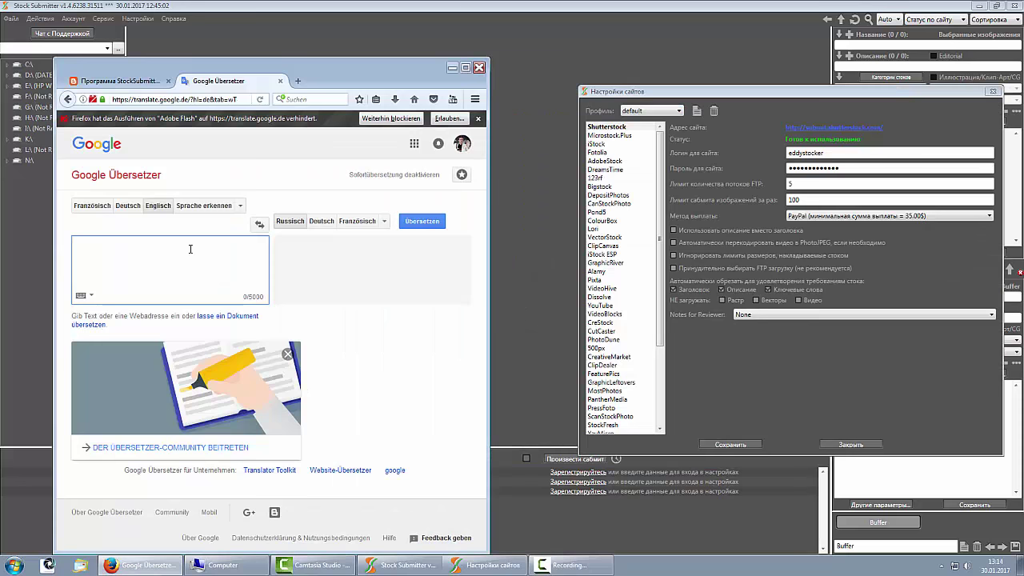
{"action": "type", "text": "notes fo"}
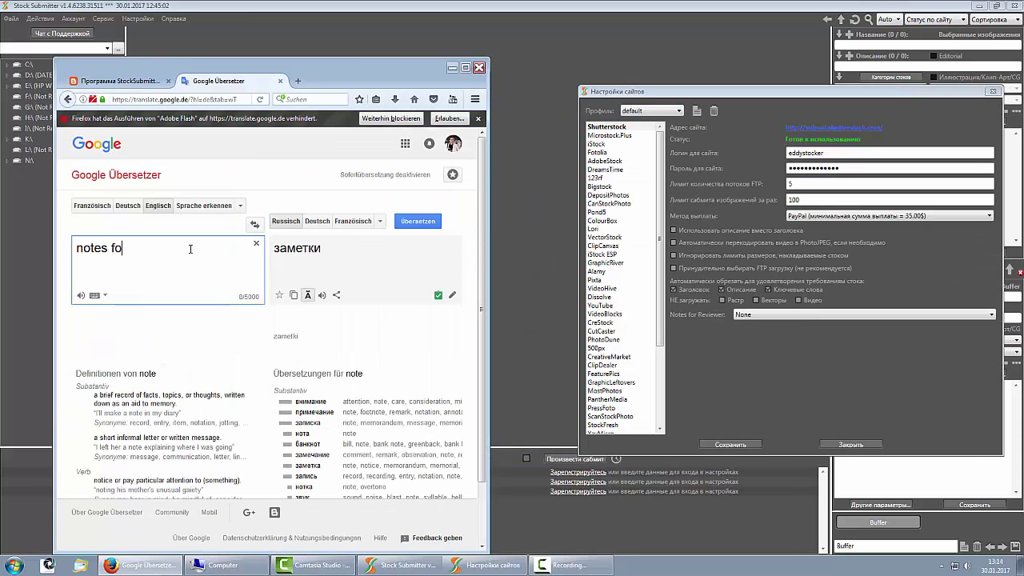
{"action": "type", "text": "r revie"}
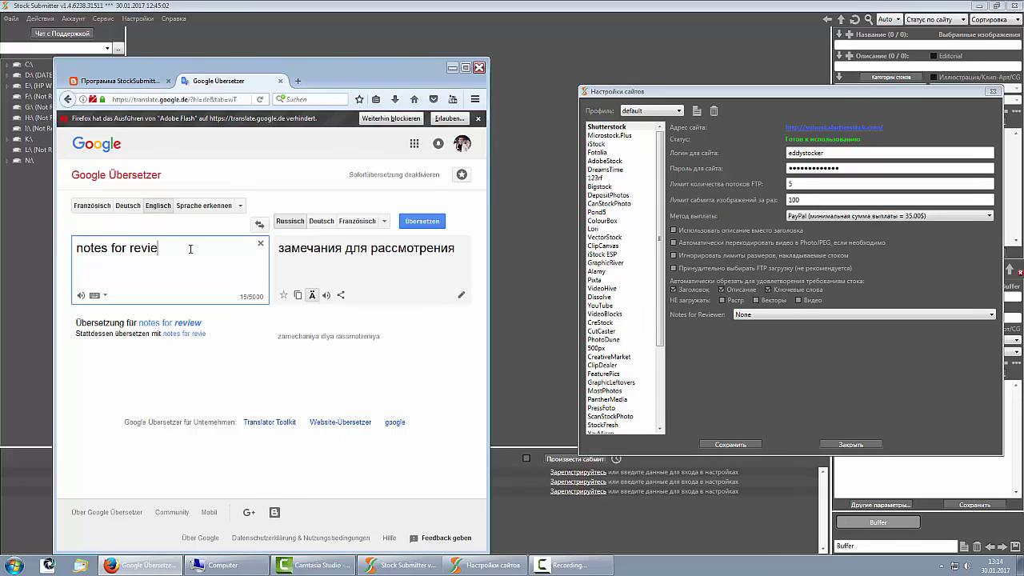
{"action": "type", "text": "wer"}
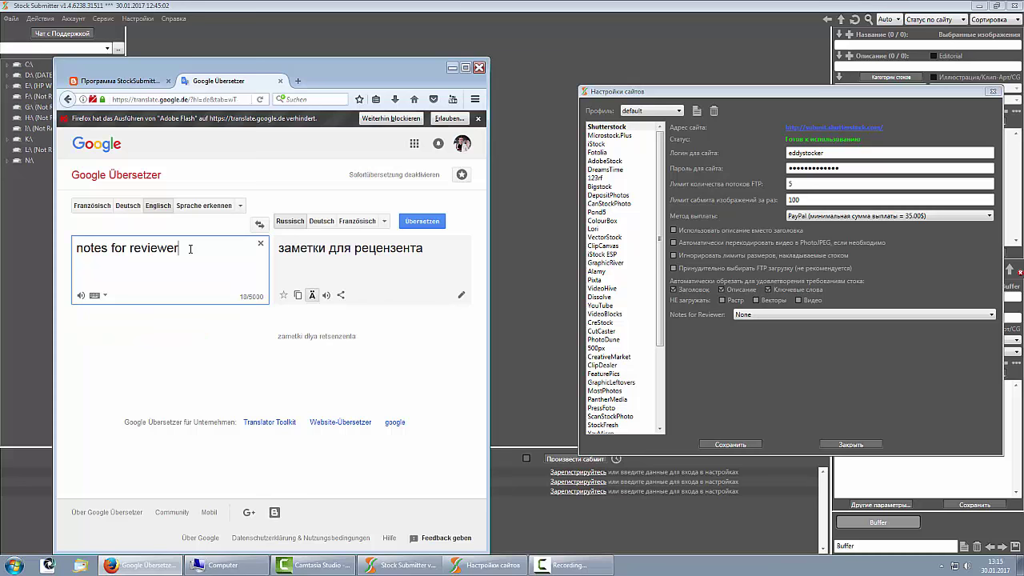
{"action": "key", "text": "ctrl+a"}
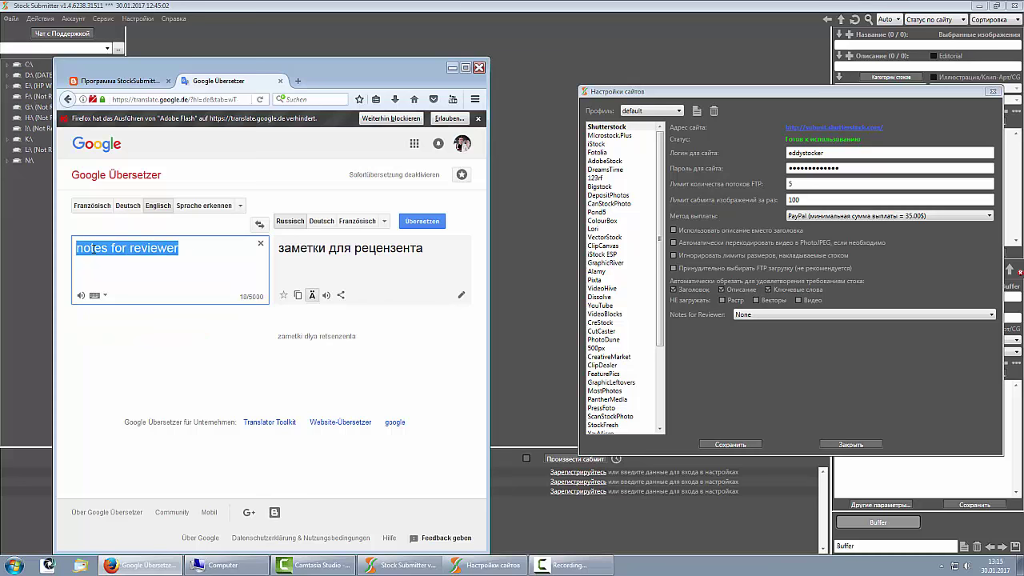
{"action": "type", "text": "none"}
Set Shutterstock's reviewer note to the case-number option
{"action": "left_click", "coordinate": [992, 314]}
{"action": "left_click", "coordinate": [800, 327]}
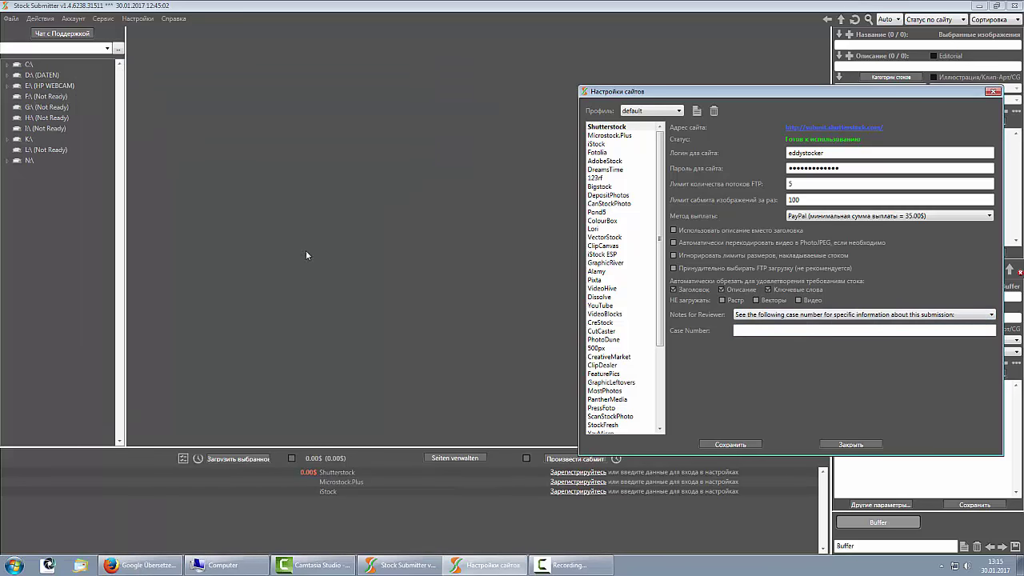
{"action": "left_click", "coordinate": [564, 565]}
{"action": "left_click", "coordinate": [564, 568]}
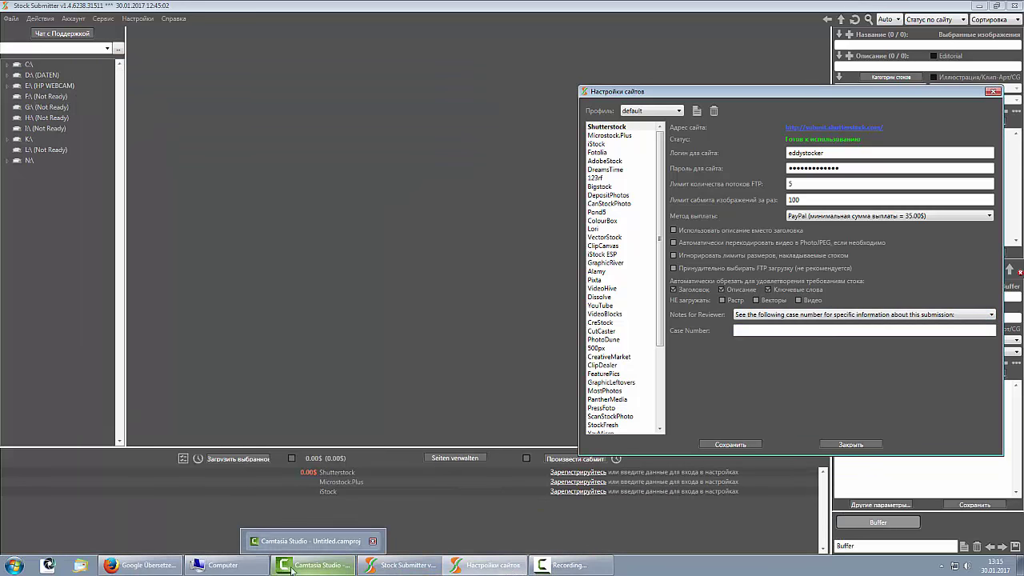
Translate the case-number note text, then set the reviewer note to 'Digital illustration created without reference image'
{"action": "left_click", "coordinate": [152, 565]}
{"action": "key", "text": "ctrl+a"}
{"action": "key", "text": "BackSpace"}
{"action": "type", "text": "see"}
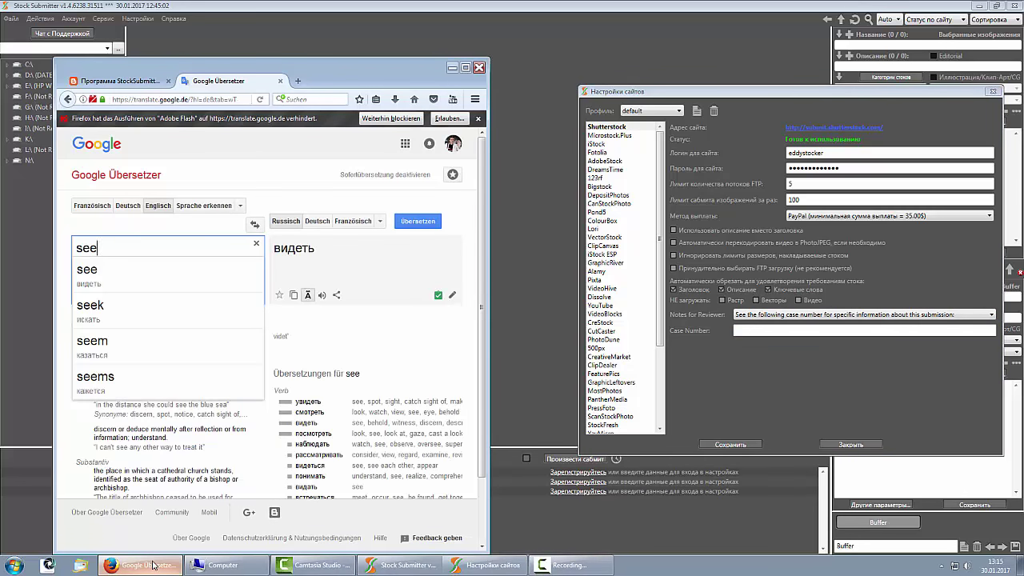
{"action": "type", "text": " the follo"}
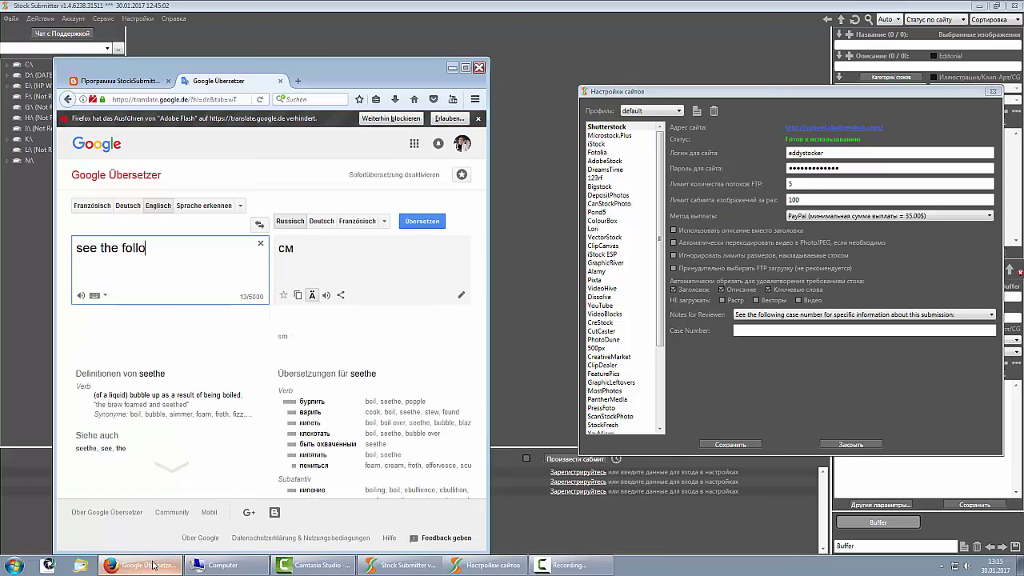
{"action": "type", "text": "wing ca"}
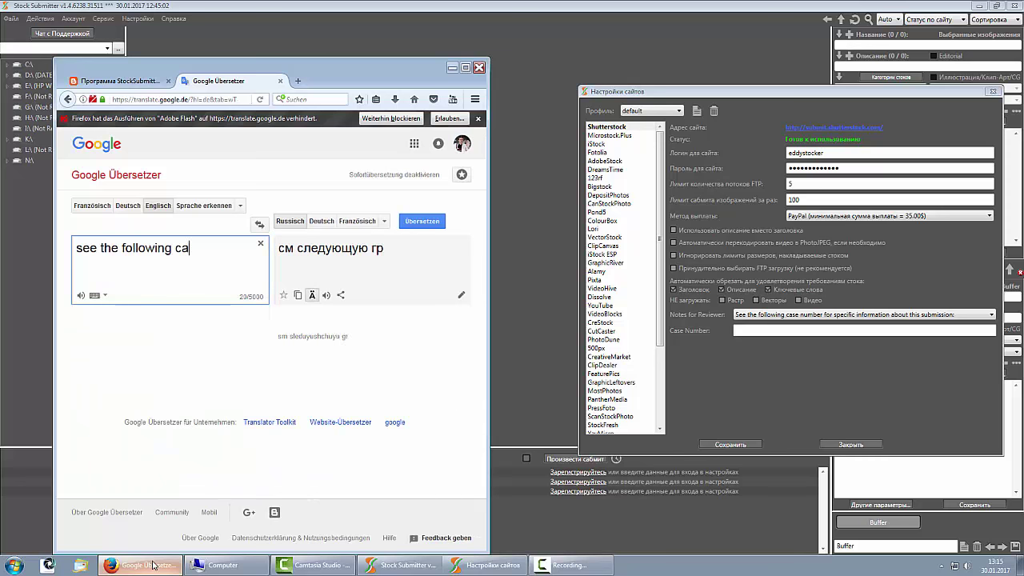
{"action": "type", "text": "se n"}
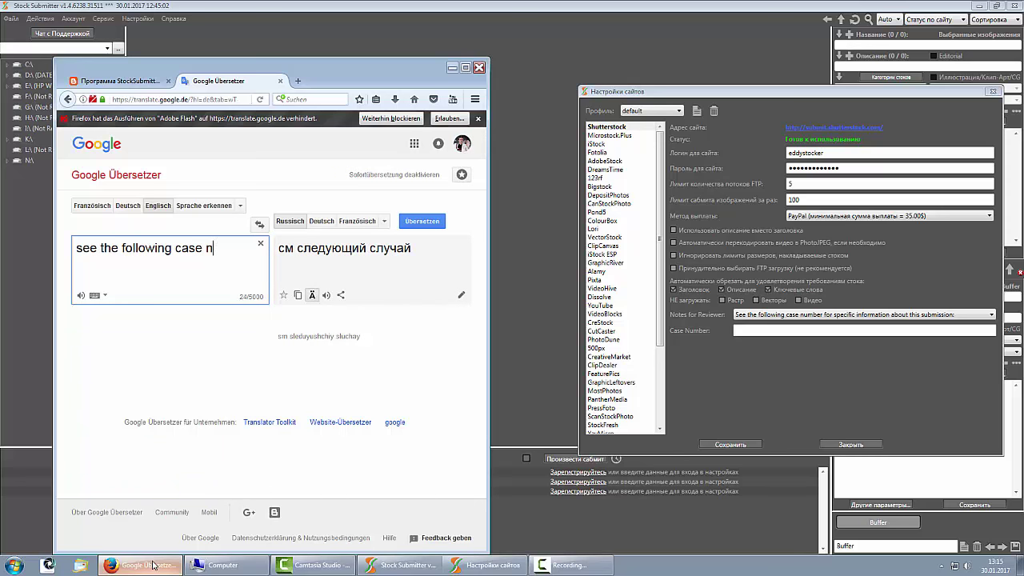
{"action": "type", "text": "umber"}
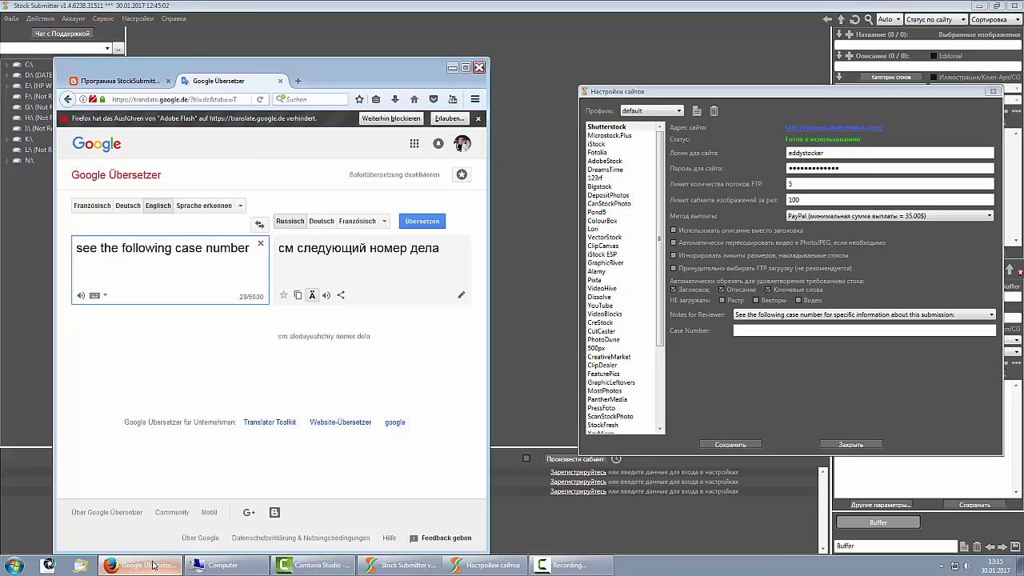
{"action": "type", "text": " for soeziefic"}
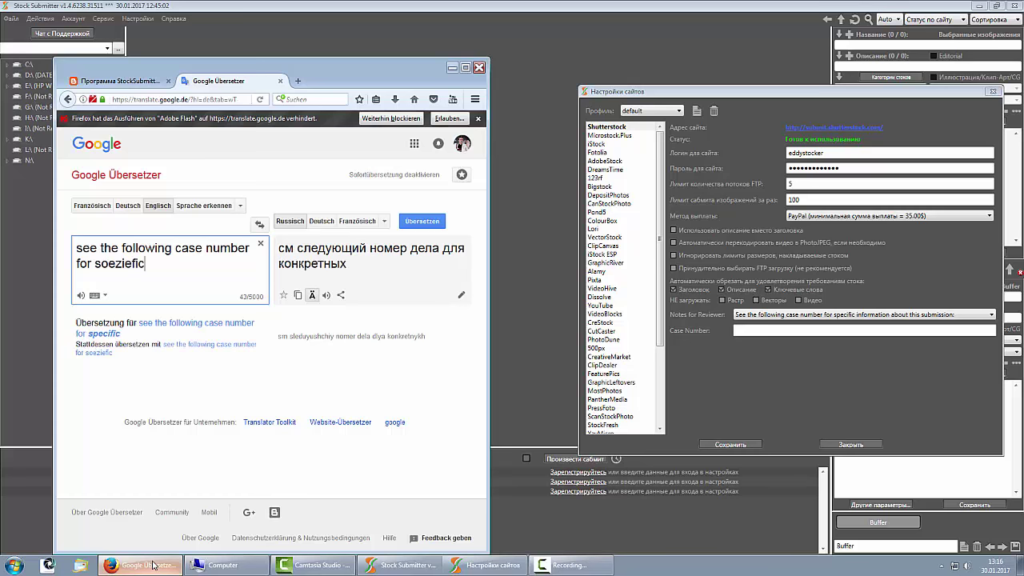
{"action": "left_click_drag", "start_coordinate": [105, 264], "coordinate": [98, 264]}
{"action": "type", "text": "pezific info"}
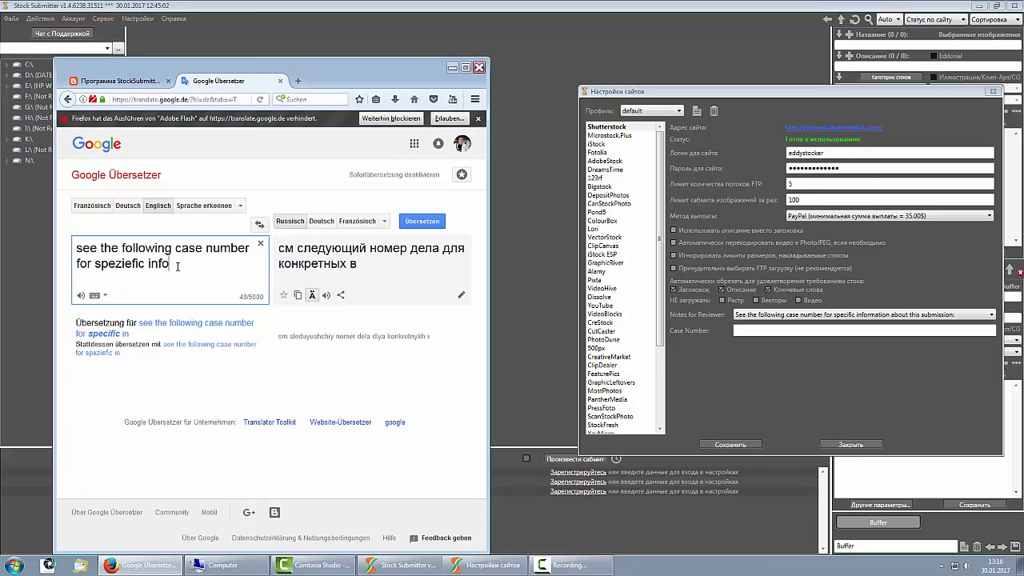
{"action": "type", "text": "rmation abou"}
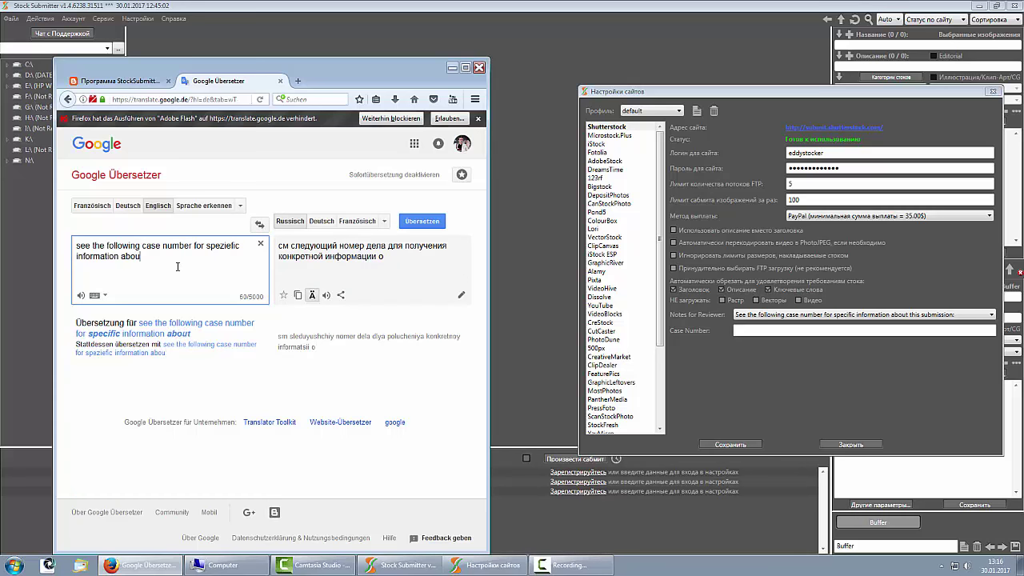
{"action": "type", "text": "t this submission"}
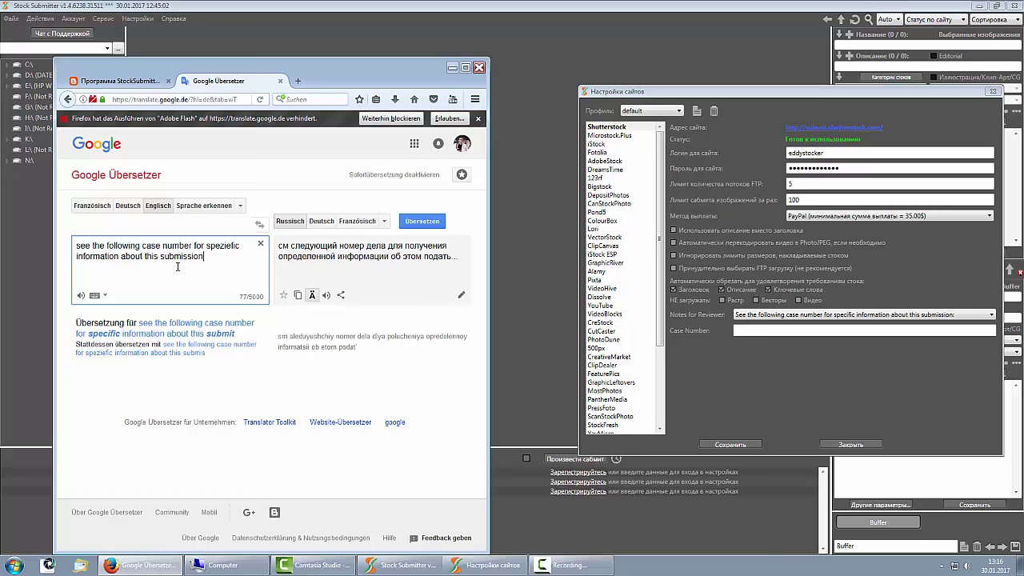
{"action": "left_click", "coordinate": [992, 314]}
{"action": "left_click", "coordinate": [784, 350]}
Translate 'digital illustration created without reference images' into Russian in Google Translate
{"action": "left_click", "coordinate": [144, 565]}
{"action": "left_click_drag", "start_coordinate": [203, 255], "coordinate": [94, 250]}
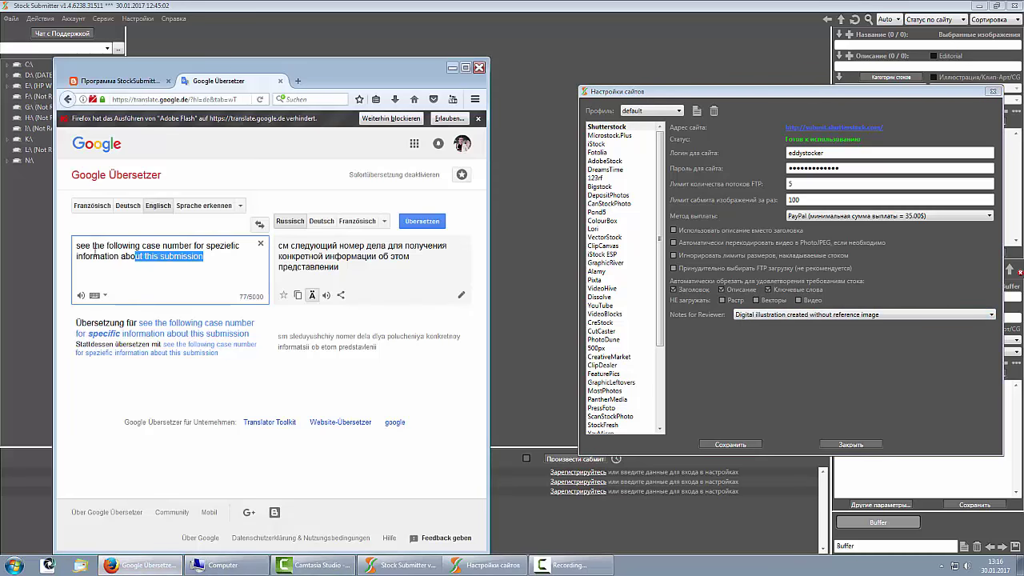
{"action": "key", "text": "ctrl+a"}
{"action": "type", "text": "digital illu"}
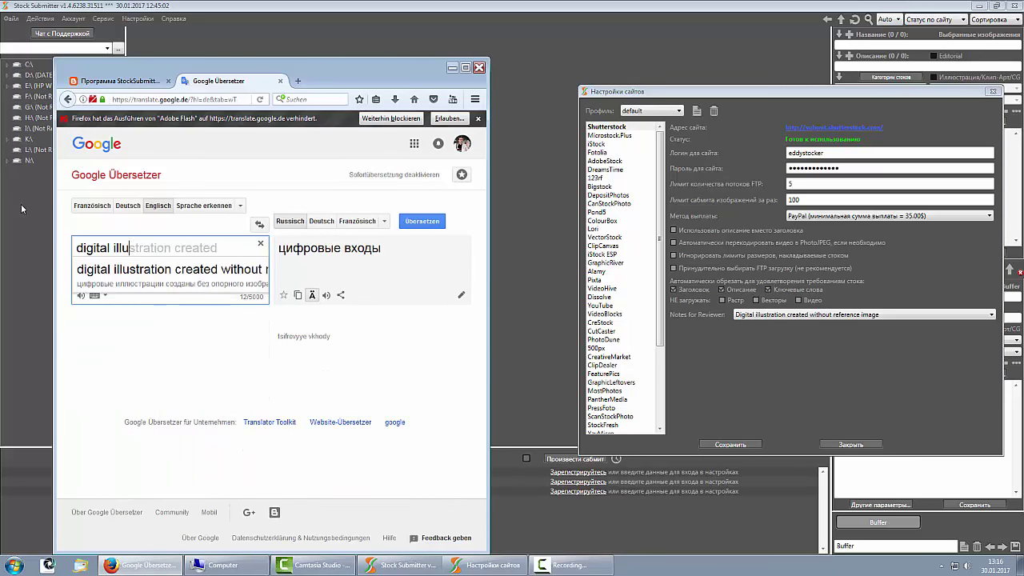
{"action": "type", "text": "stracion crea"}
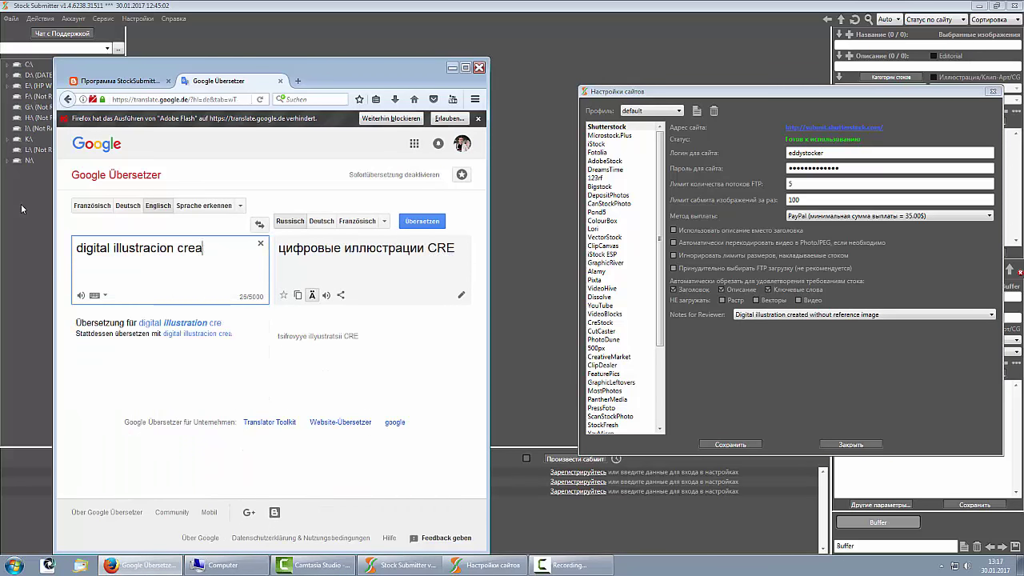
{"action": "type", "text": "ted without"}
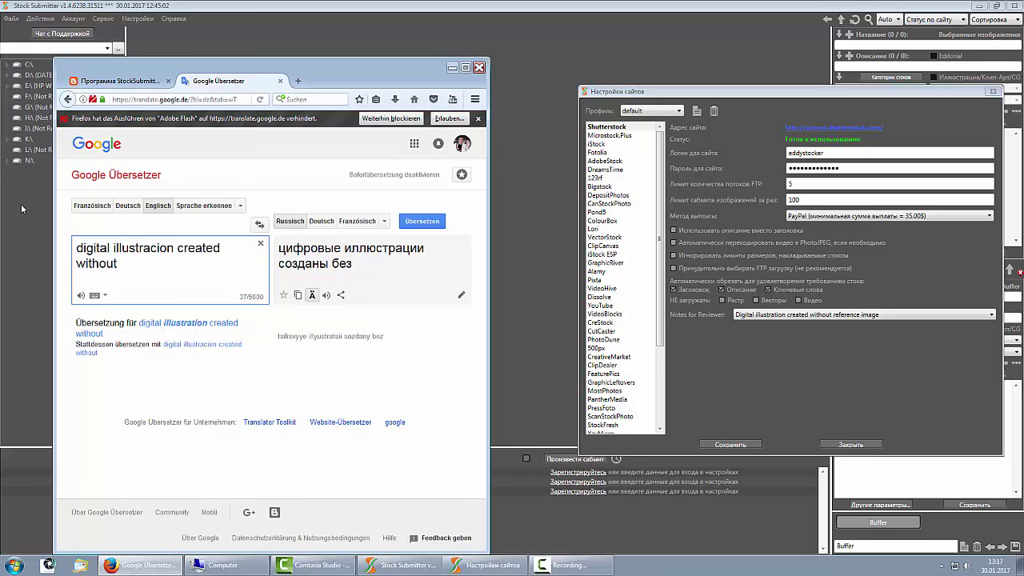
{"action": "left_click", "coordinate": [192, 323]}
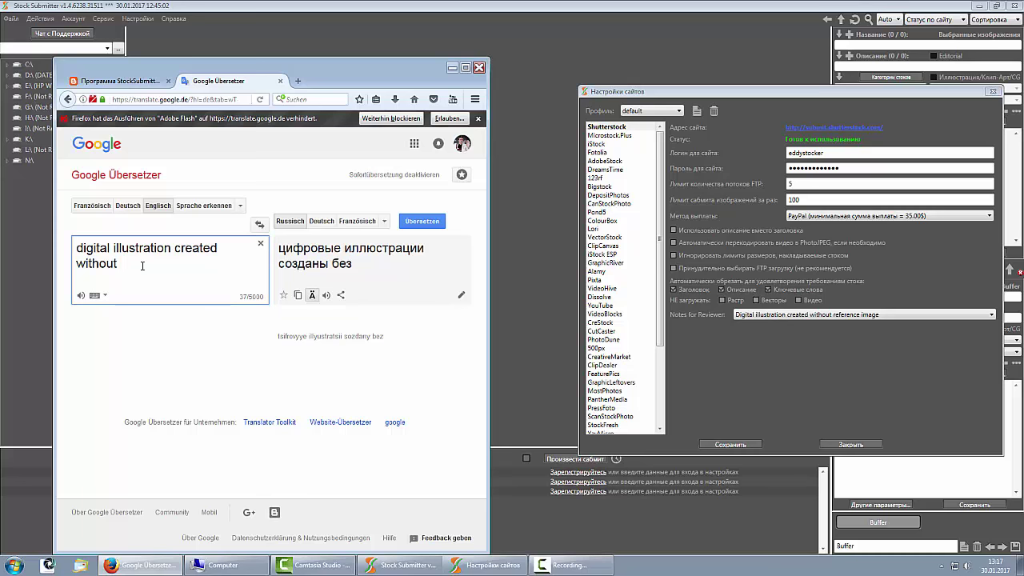
{"action": "type", "text": "reference images"}
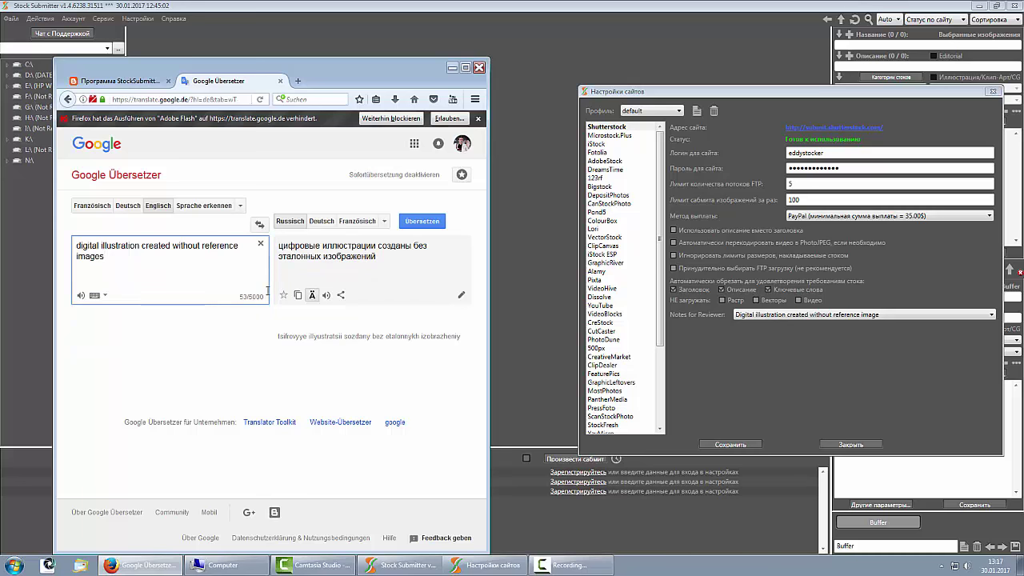
{"action": "left_click", "coordinate": [993, 318]}
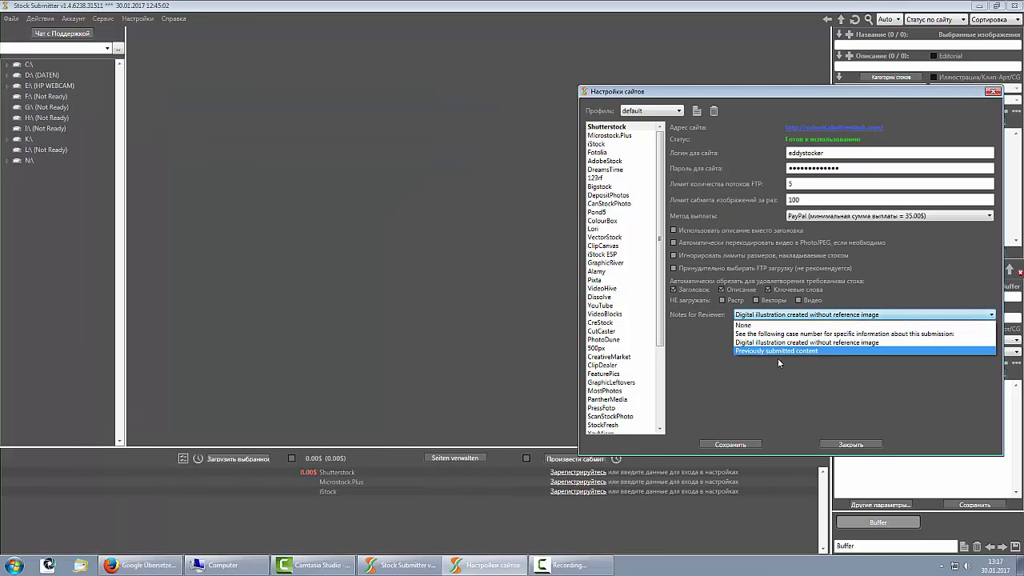
Choose 'Previously submitted content' as the reviewer note and translate that phrase in Google Translate
{"action": "left_click", "coordinate": [773, 349]}
{"action": "left_click", "coordinate": [135, 267]}
{"action": "key", "text": "ctrl+a"}
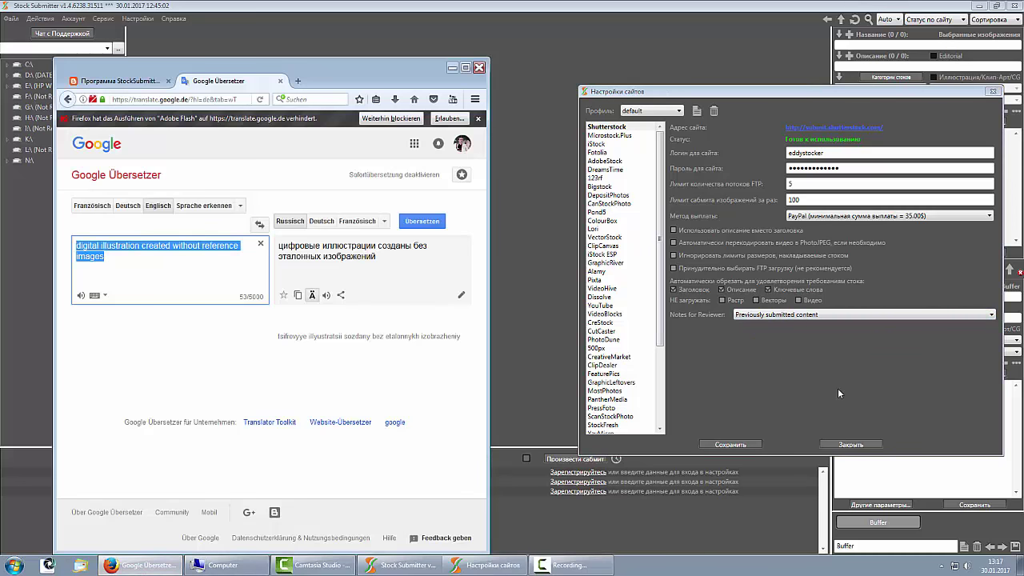
{"action": "type", "text": "Prevoisle"}
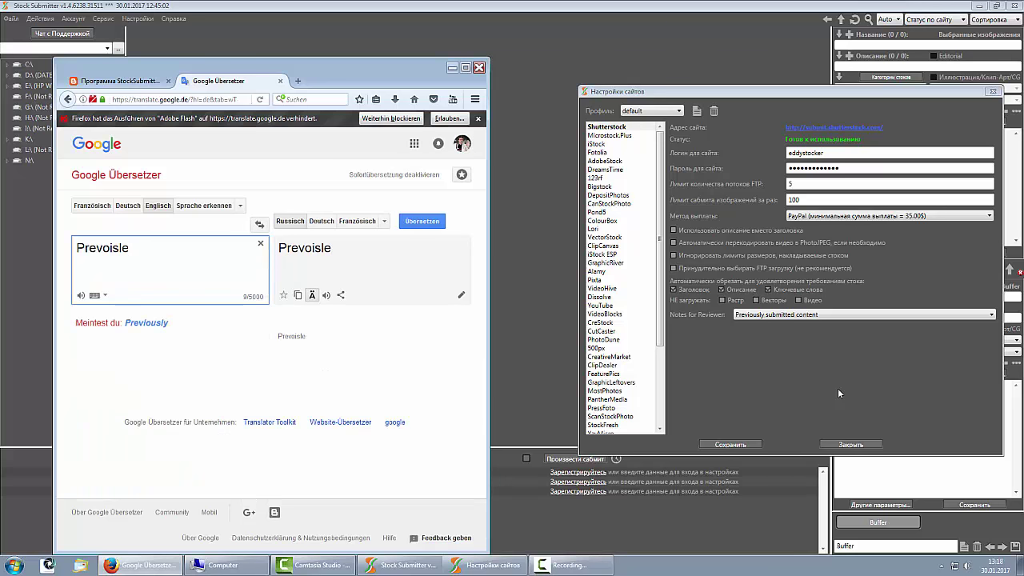
{"action": "key", "text": "BackSpace"}
{"action": "type", "text": "y "}
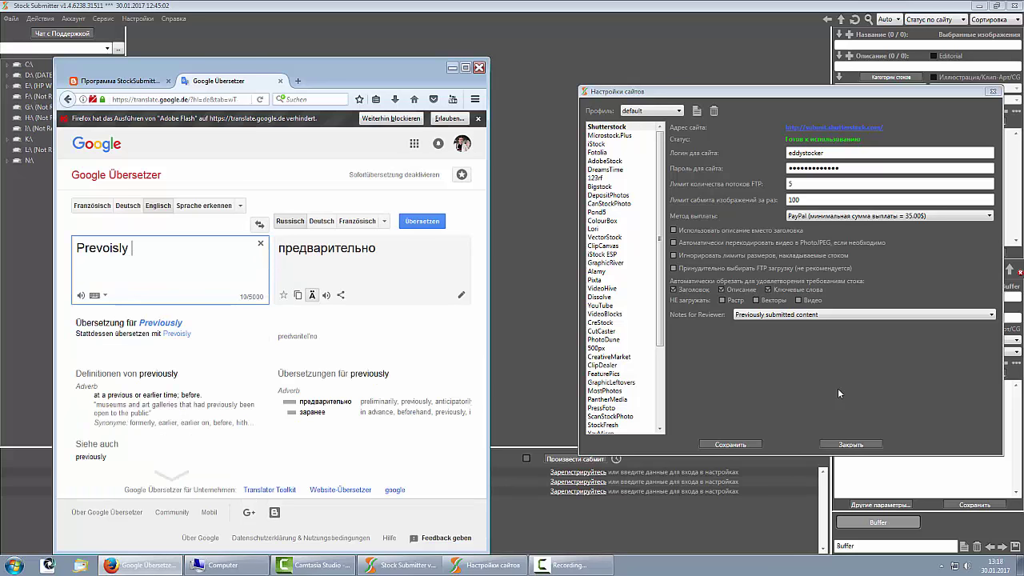
{"action": "type", "text": "submitted "}
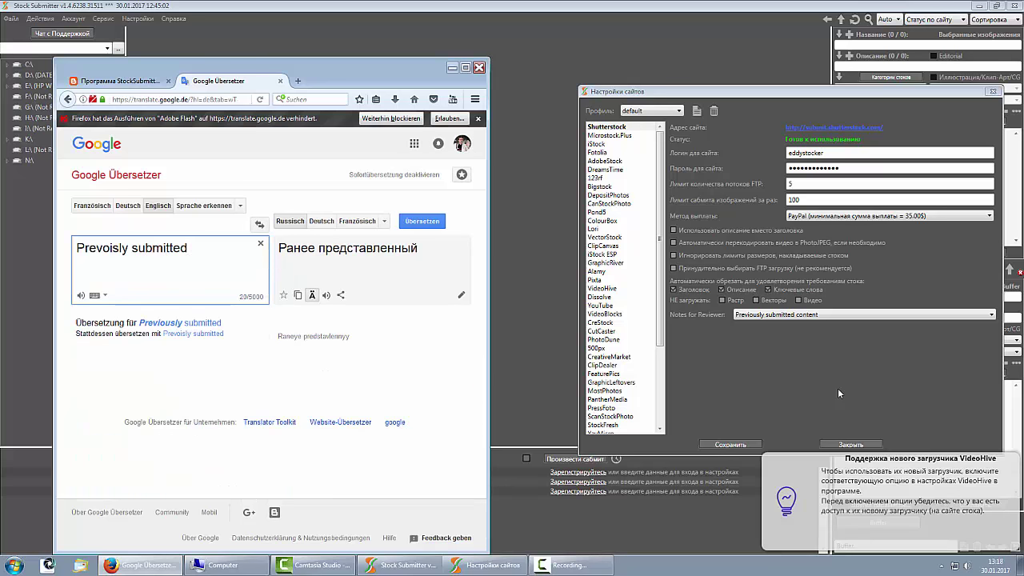
{"action": "type", "text": "conten"}
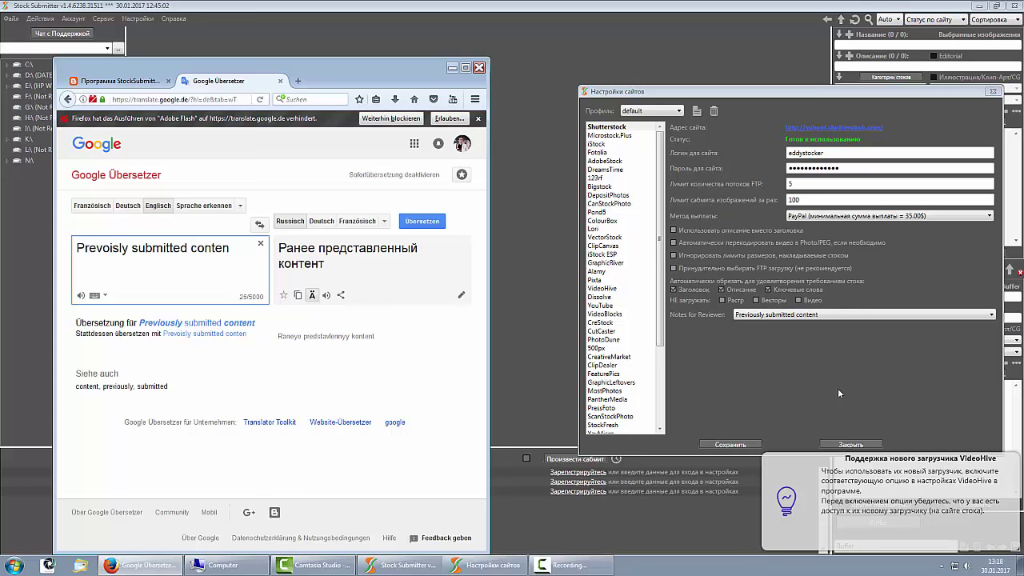
{"action": "type", "text": "t"}
{"action": "left_click", "coordinate": [142, 565]}
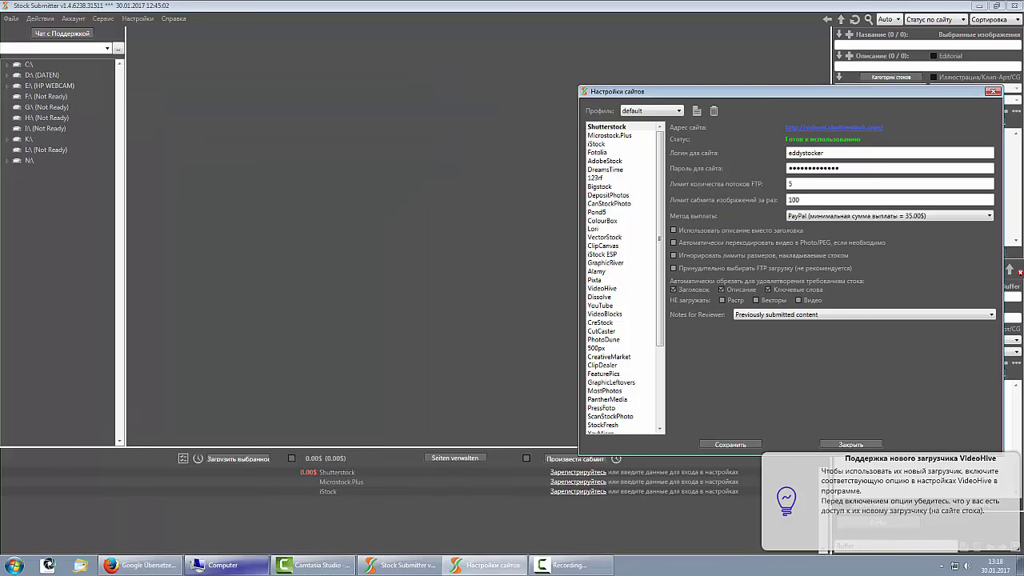
{"action": "left_click", "coordinate": [142, 565]}
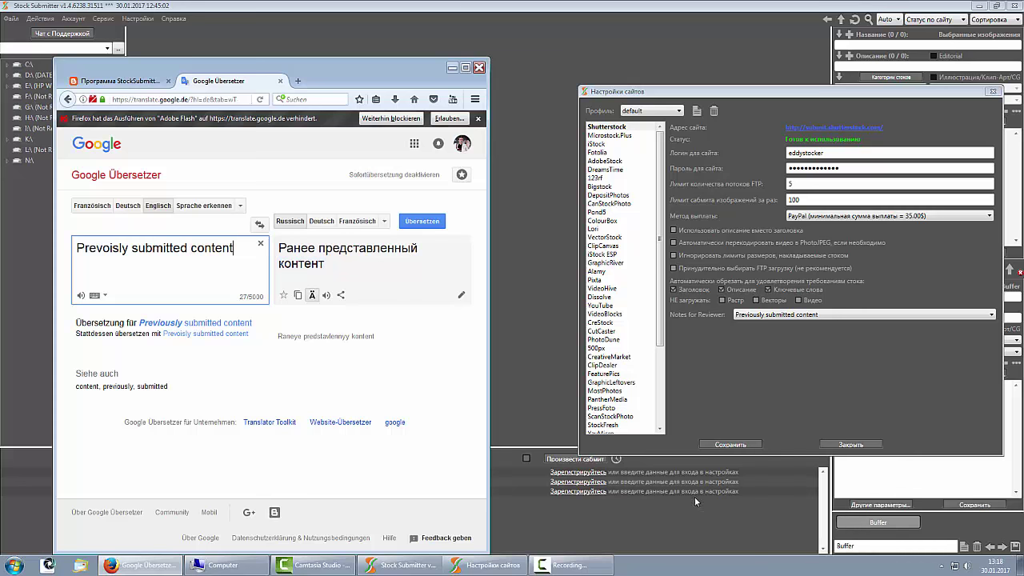
{"action": "left_click", "coordinate": [747, 392]}
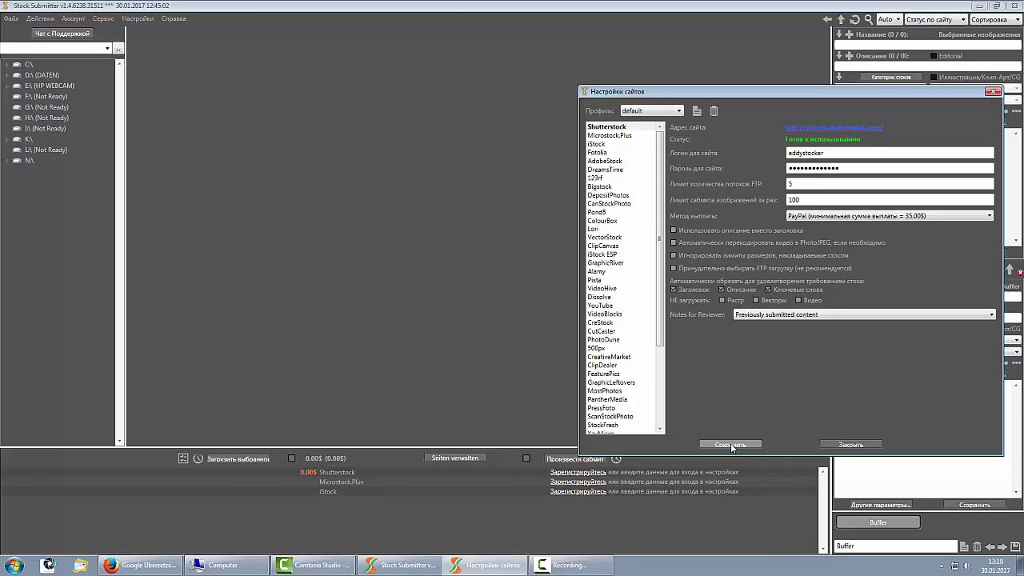
Save the Shutterstock site settings with Сохранить
{"action": "left_click", "coordinate": [731, 445]}
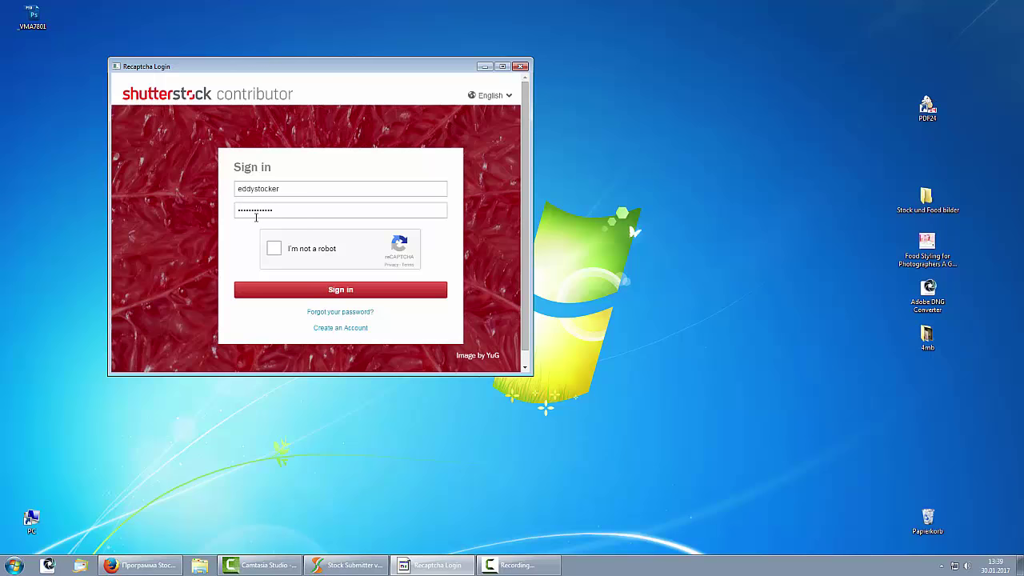
{"action": "left_click", "coordinate": [507, 96]}
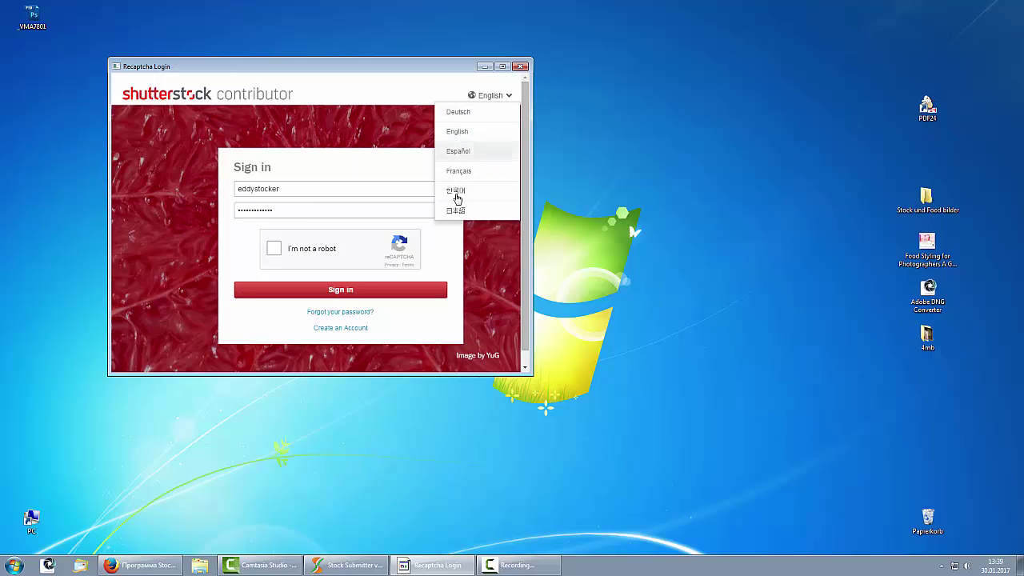
{"action": "left_click", "coordinate": [461, 116]}
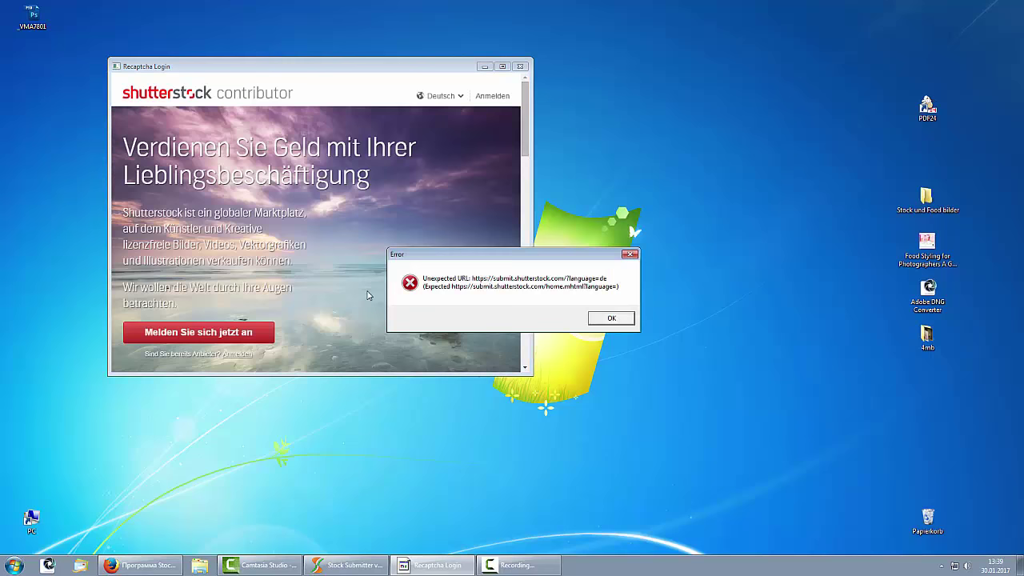
{"action": "left_click", "coordinate": [608, 319]}
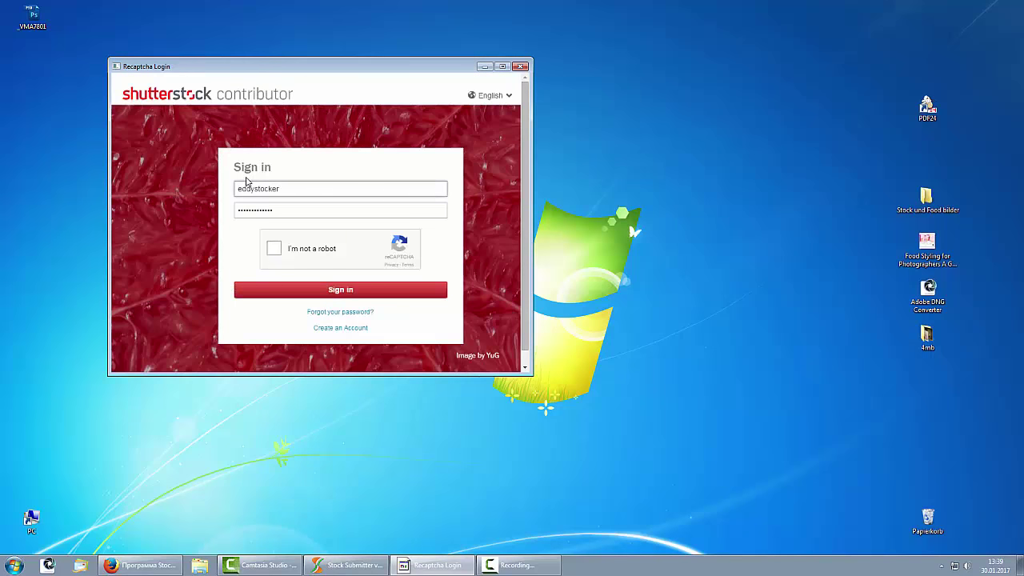
Solve the reCAPTCHA by selecting all store-front tiles, then sign in to the Shutterstock contributor account
{"action": "left_click", "coordinate": [275, 250]}
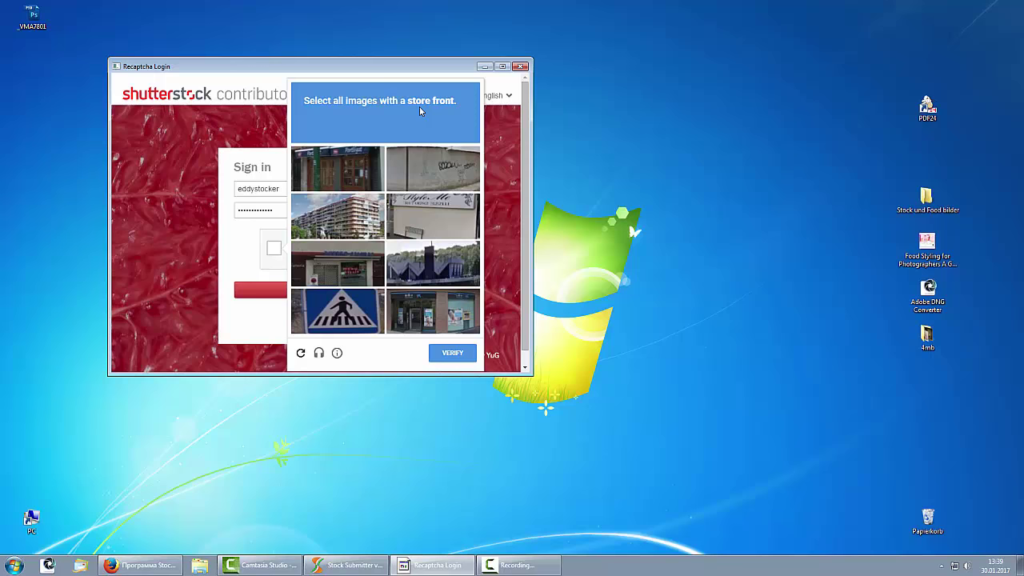
{"action": "left_click", "coordinate": [342, 271]}
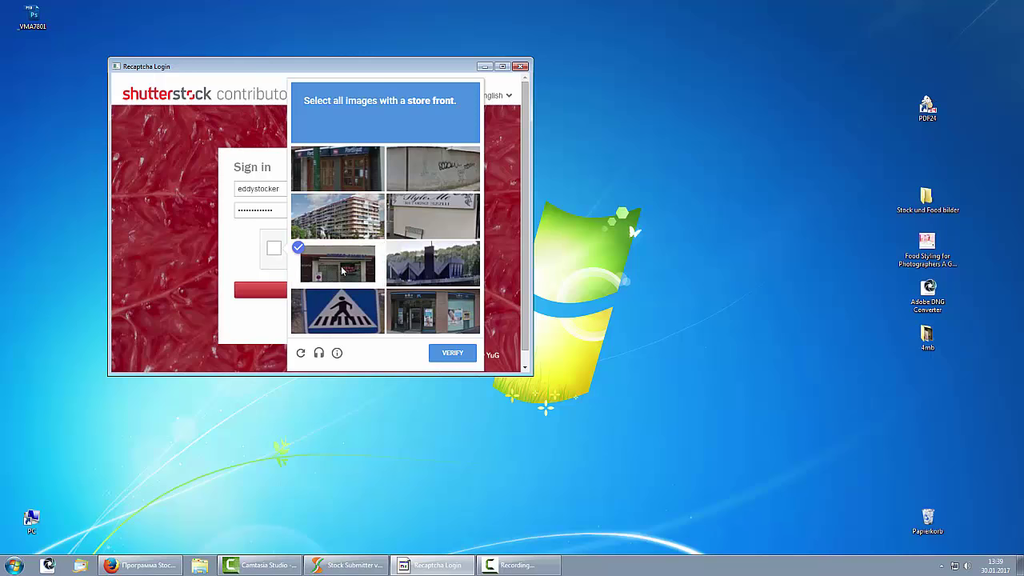
{"action": "left_click", "coordinate": [452, 357]}
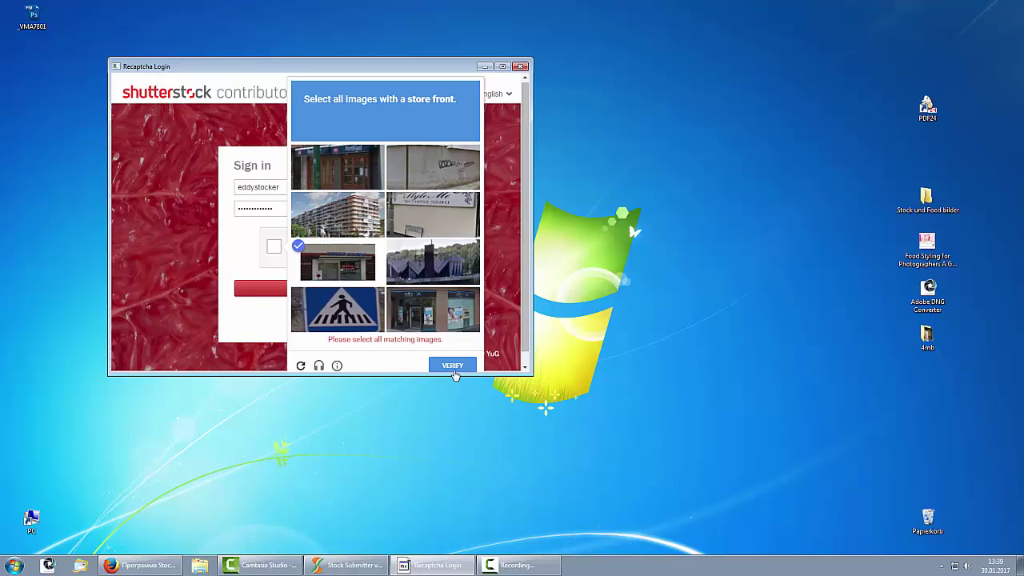
{"action": "left_click", "coordinate": [440, 320]}
{"action": "left_click", "coordinate": [334, 176]}
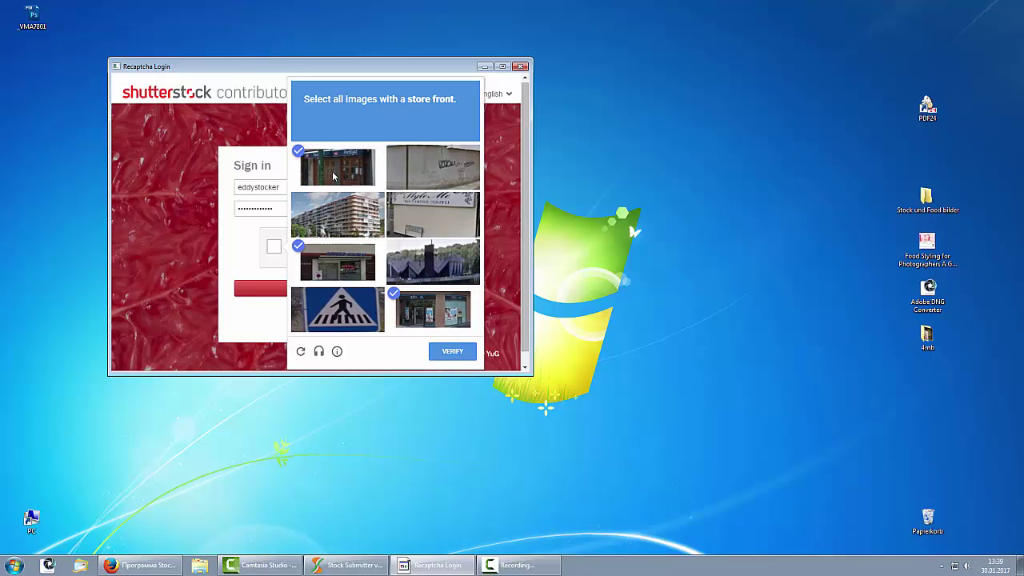
{"action": "left_click", "coordinate": [459, 354]}
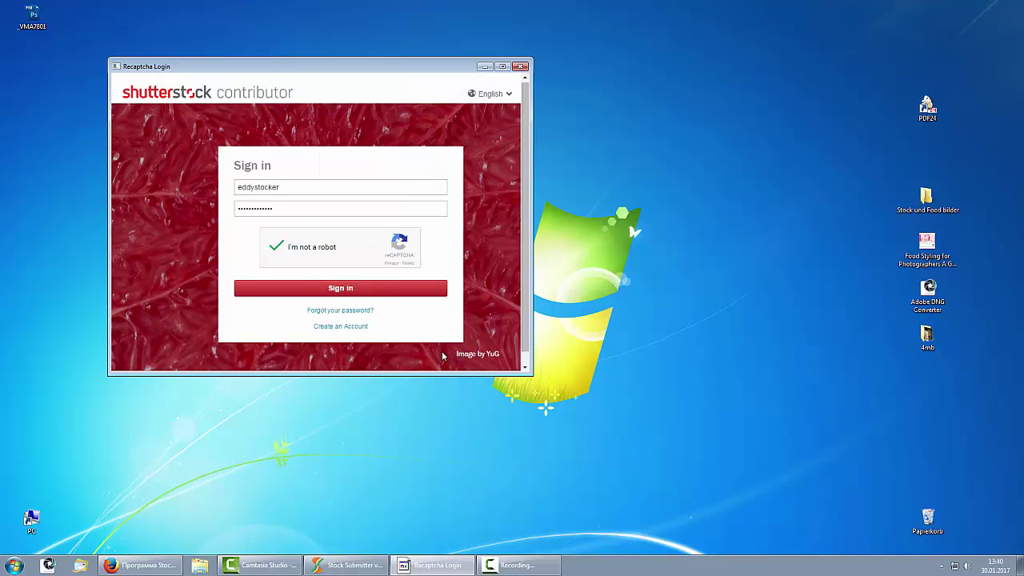
{"action": "left_click", "coordinate": [341, 297]}
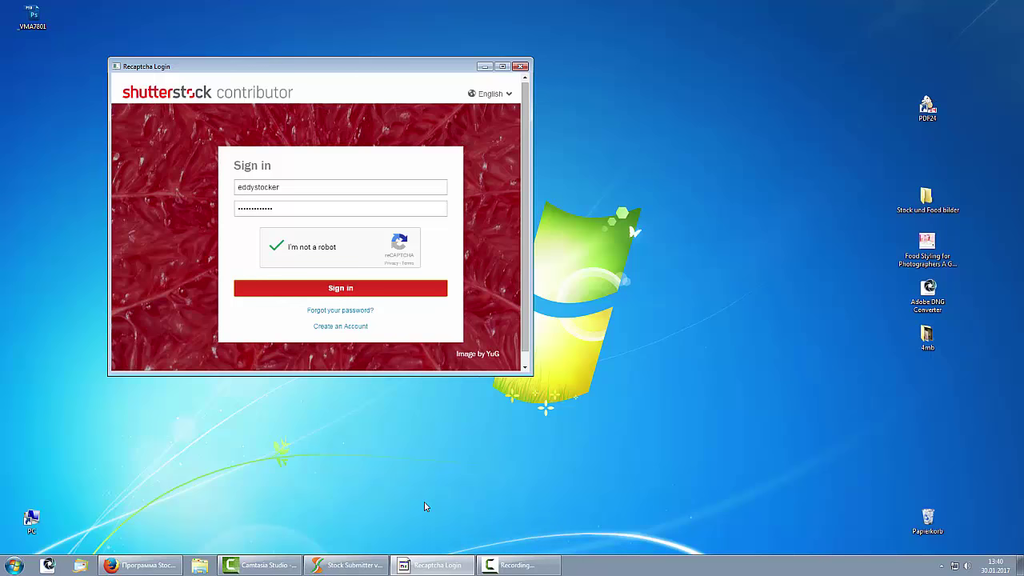
{"action": "left_click", "coordinate": [329, 290]}
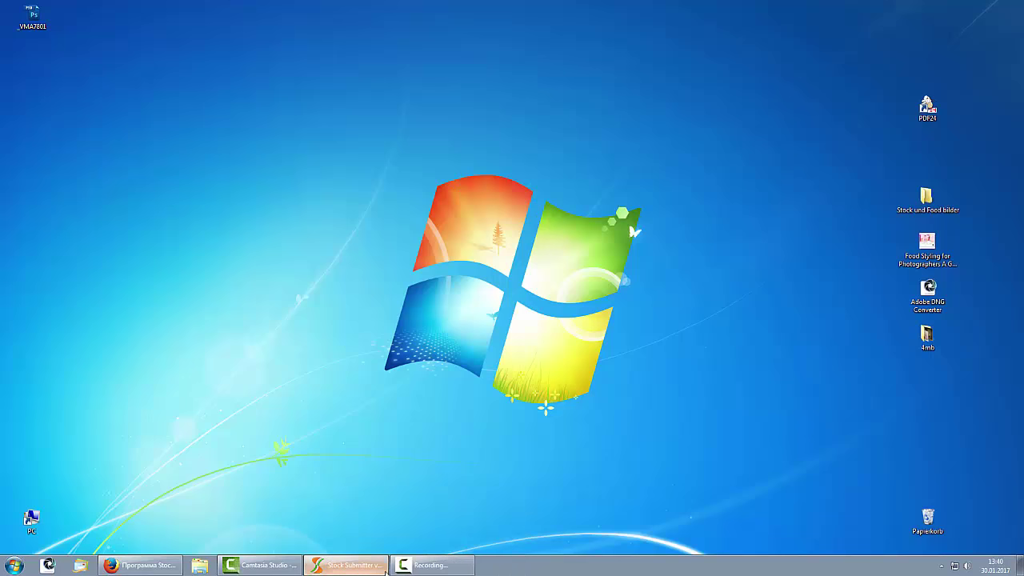
Close Firefox and both its tabs, dismiss the Shutterstock sales notice, and restore StockSubmitter
{"action": "mouse_move", "coordinate": [183, 570]}
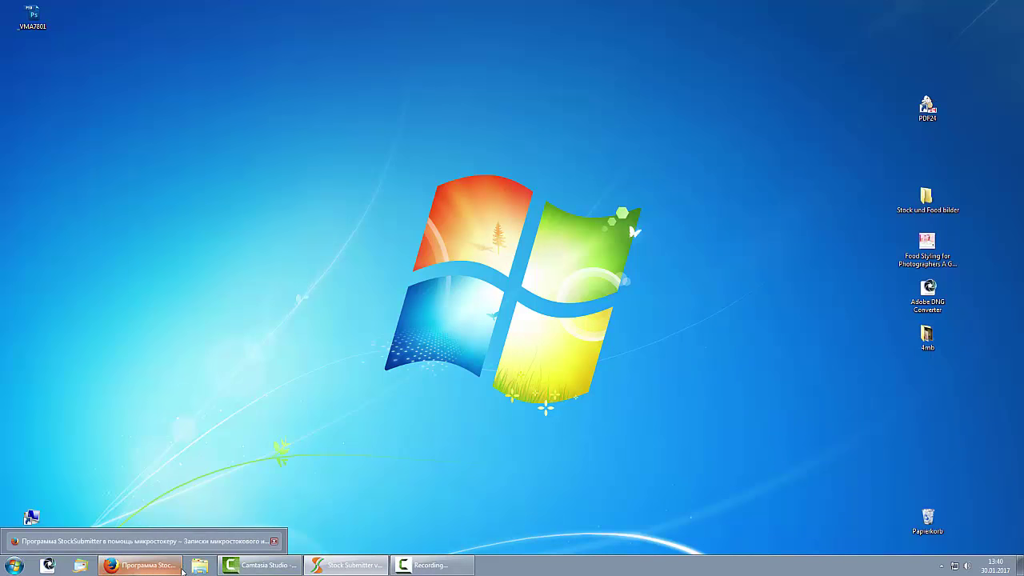
{"action": "left_click", "coordinate": [338, 571]}
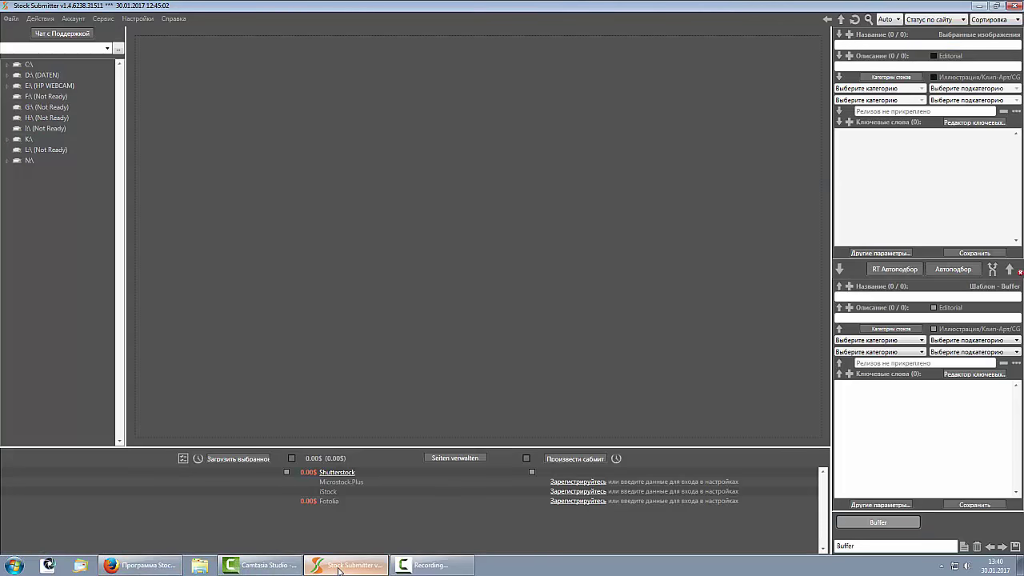
{"action": "left_click", "coordinate": [339, 570]}
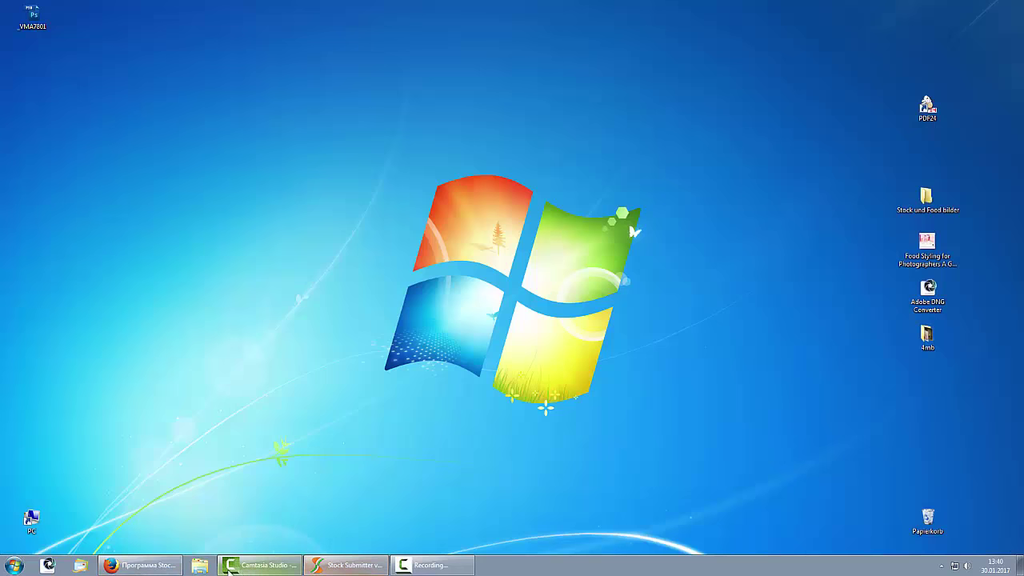
{"action": "left_click", "coordinate": [144, 565]}
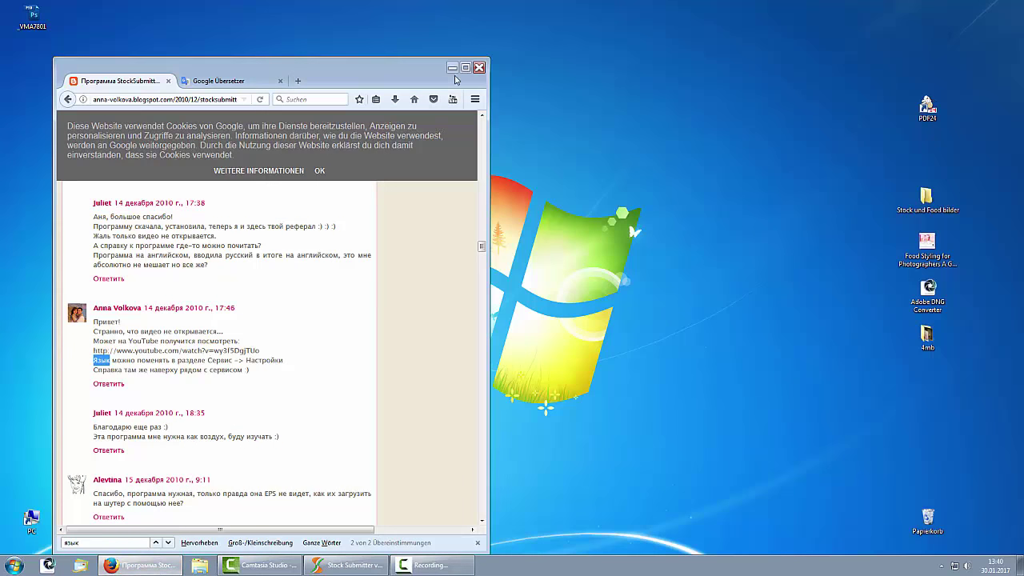
{"action": "left_click", "coordinate": [479, 68]}
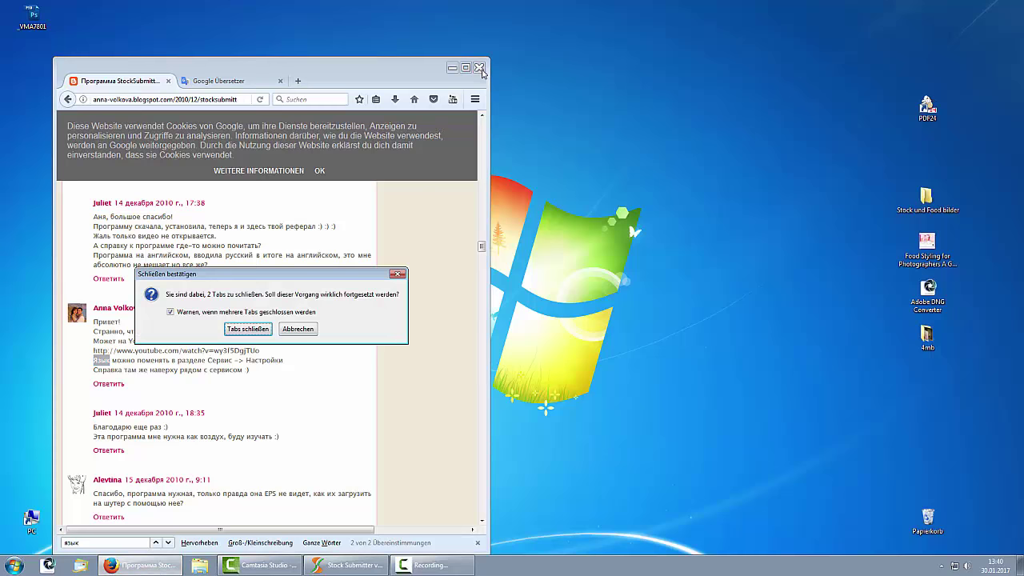
{"action": "left_click", "coordinate": [244, 329]}
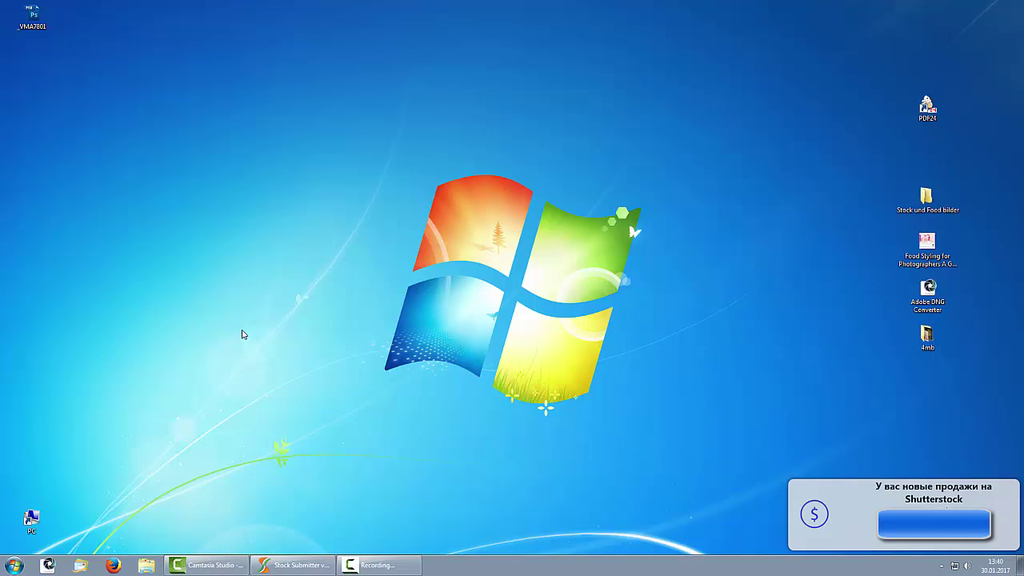
{"action": "left_click", "coordinate": [854, 522]}
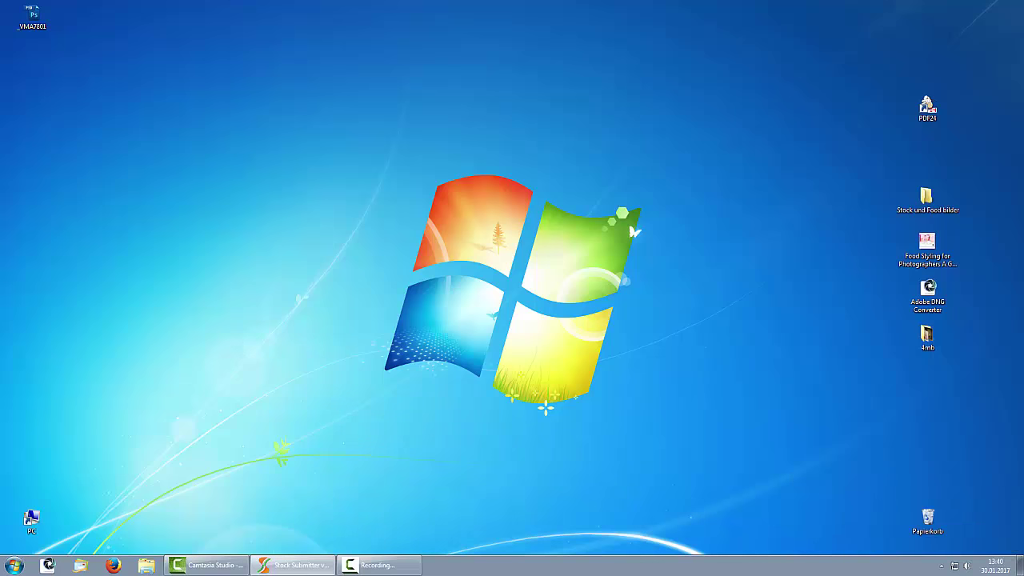
{"action": "left_click", "coordinate": [281, 571]}
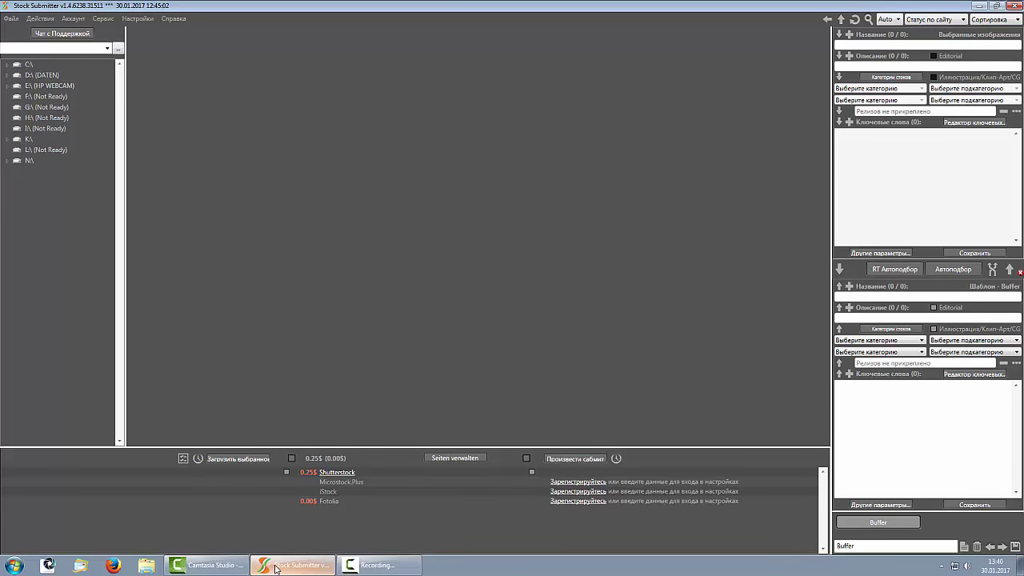